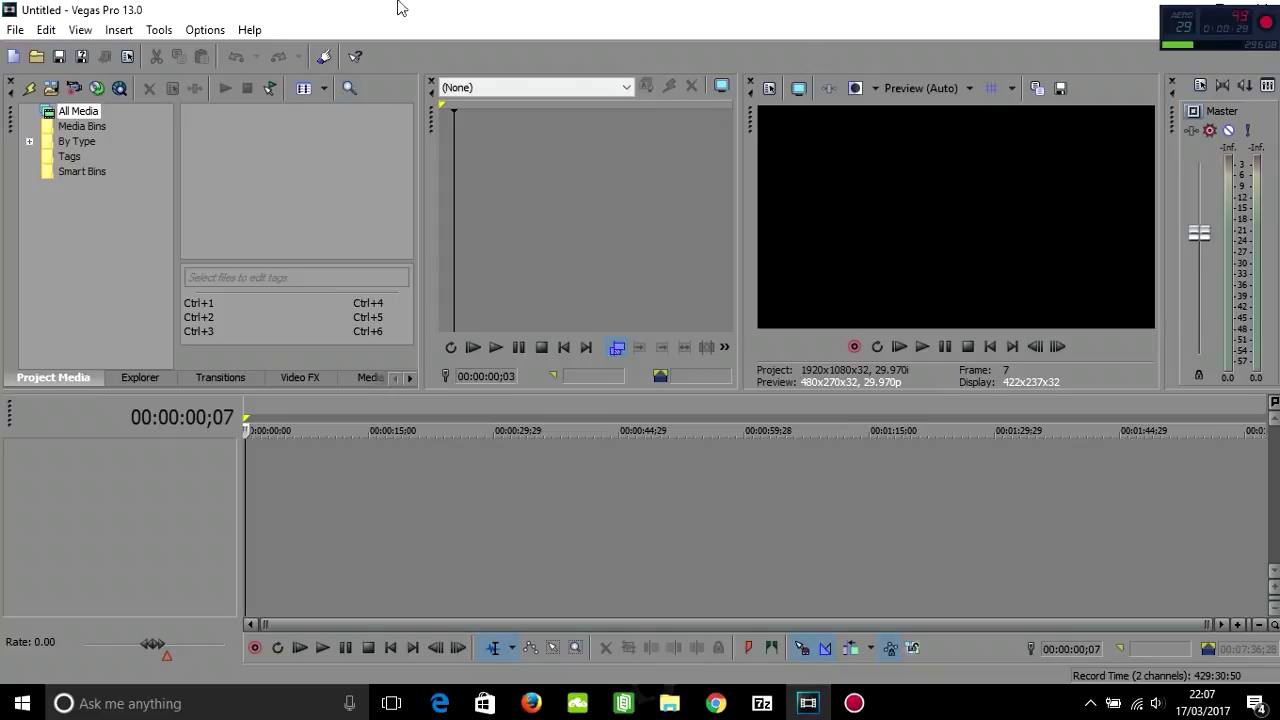
mouse_move(452, 199)
mouse_down()
mouse_move(438, 200)
mouse_move(449, 203)
mouse_up()
click(451, 202)
click(15, 29)
click(96, 71)
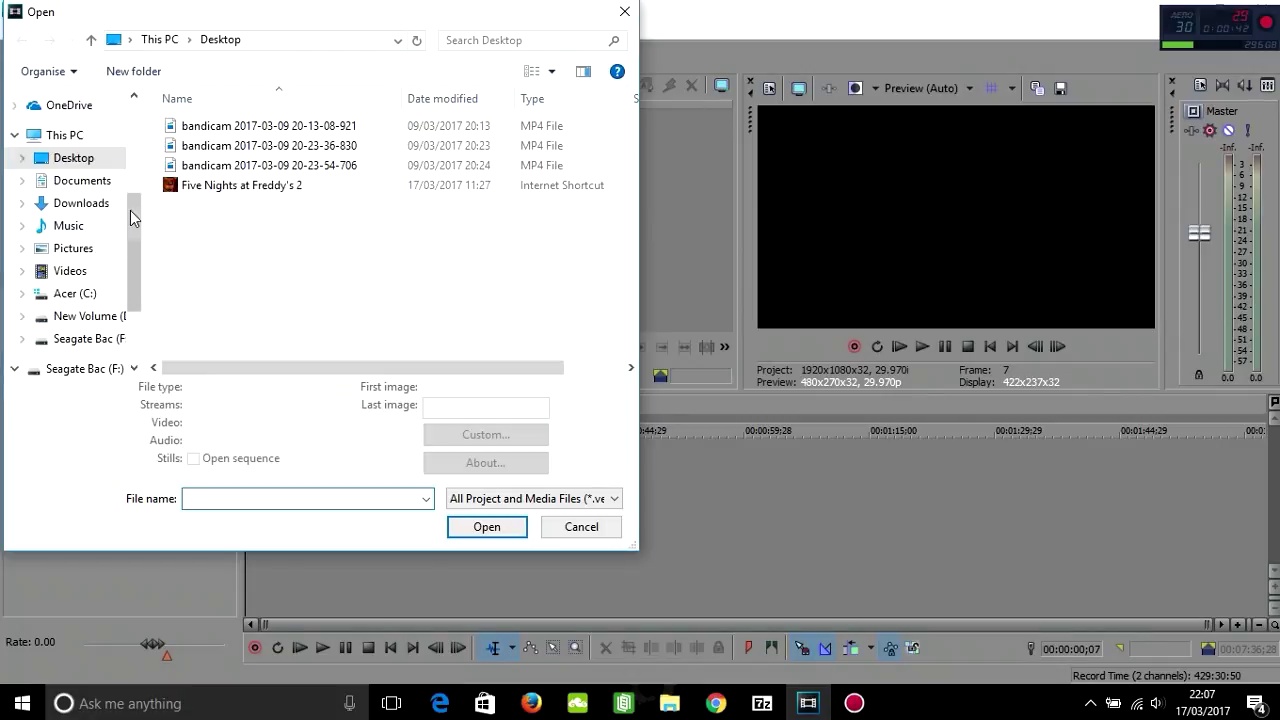
click(100, 340)
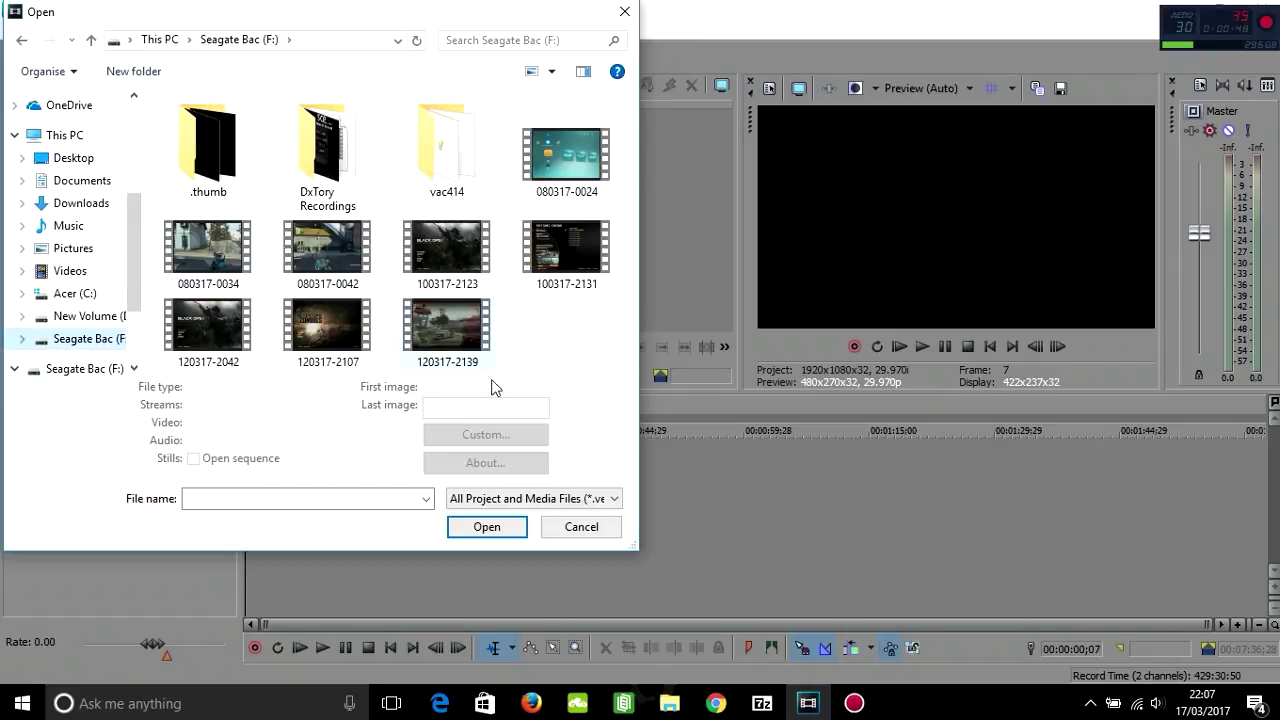
click(483, 341)
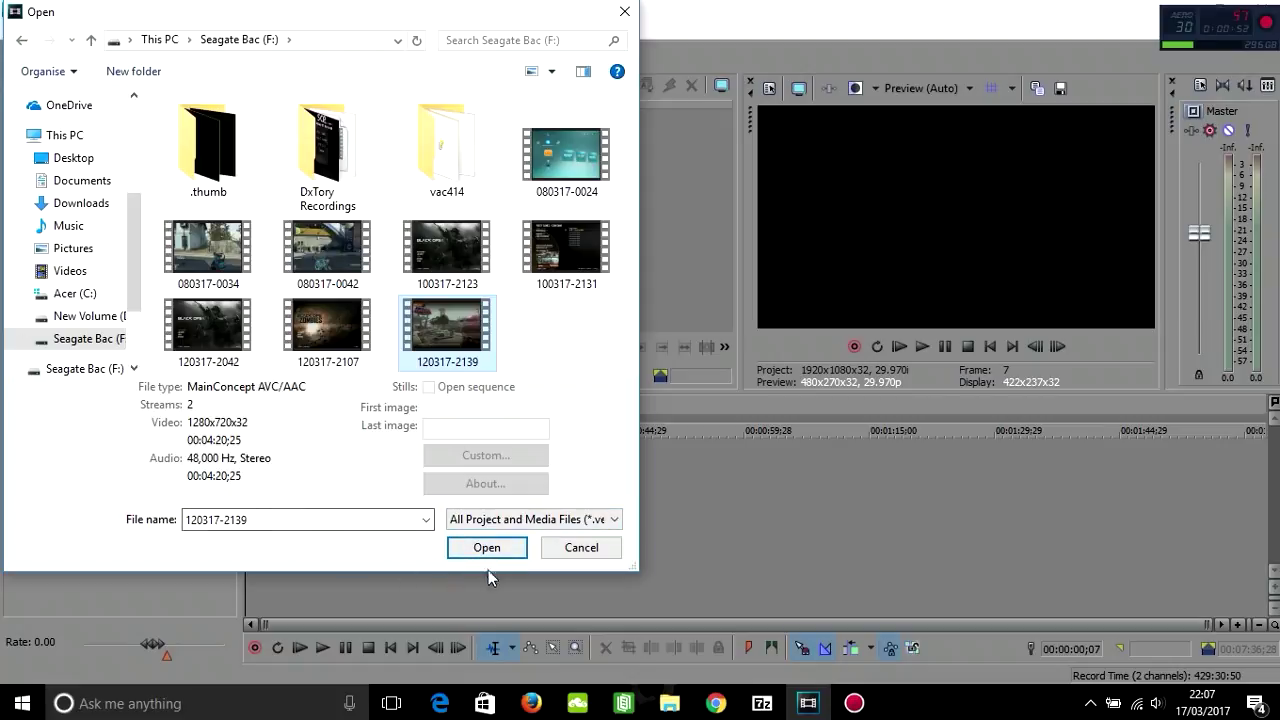
click(486, 548)
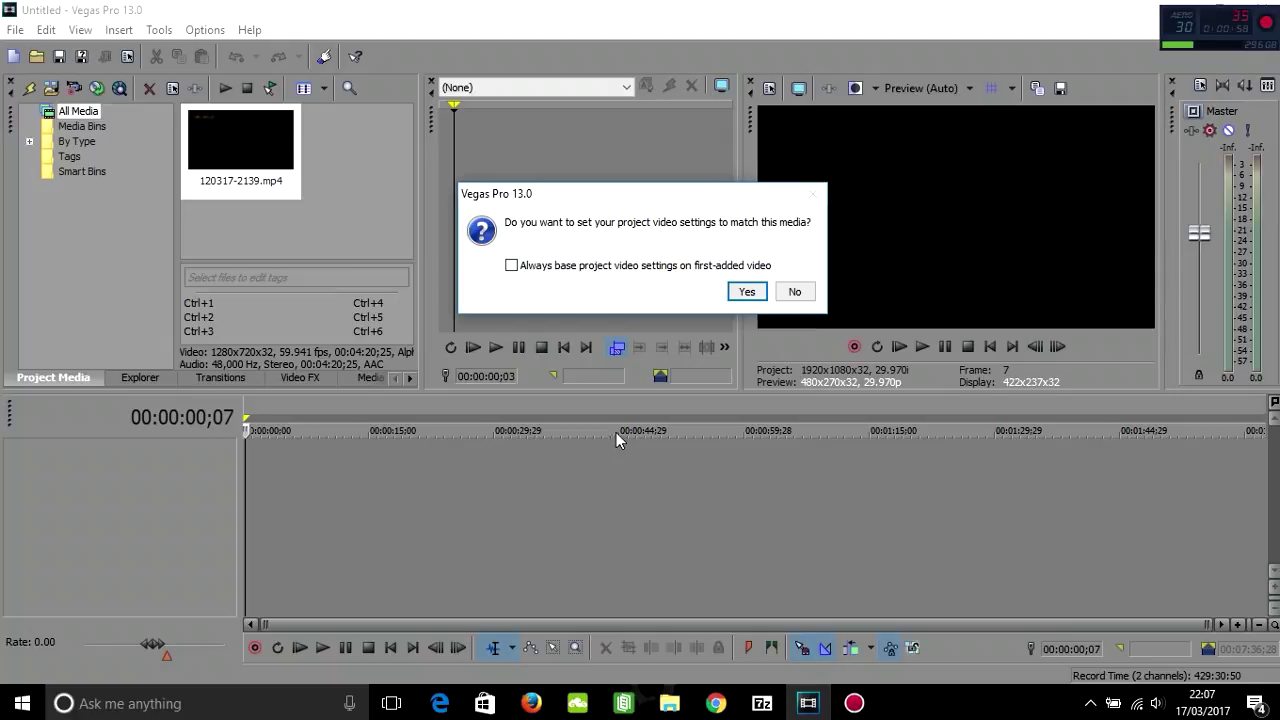
click(745, 290)
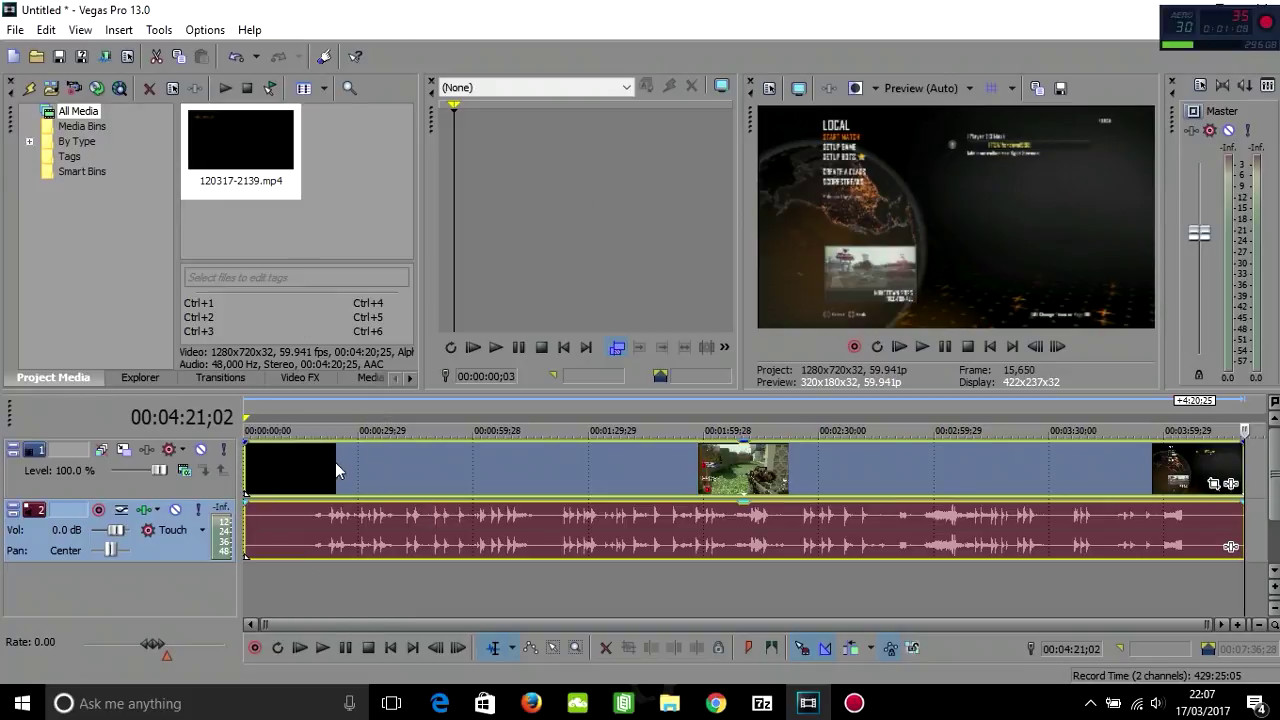
Play the clip briefly from about 00:02:10 to preview the gameplay footage
click(545, 470)
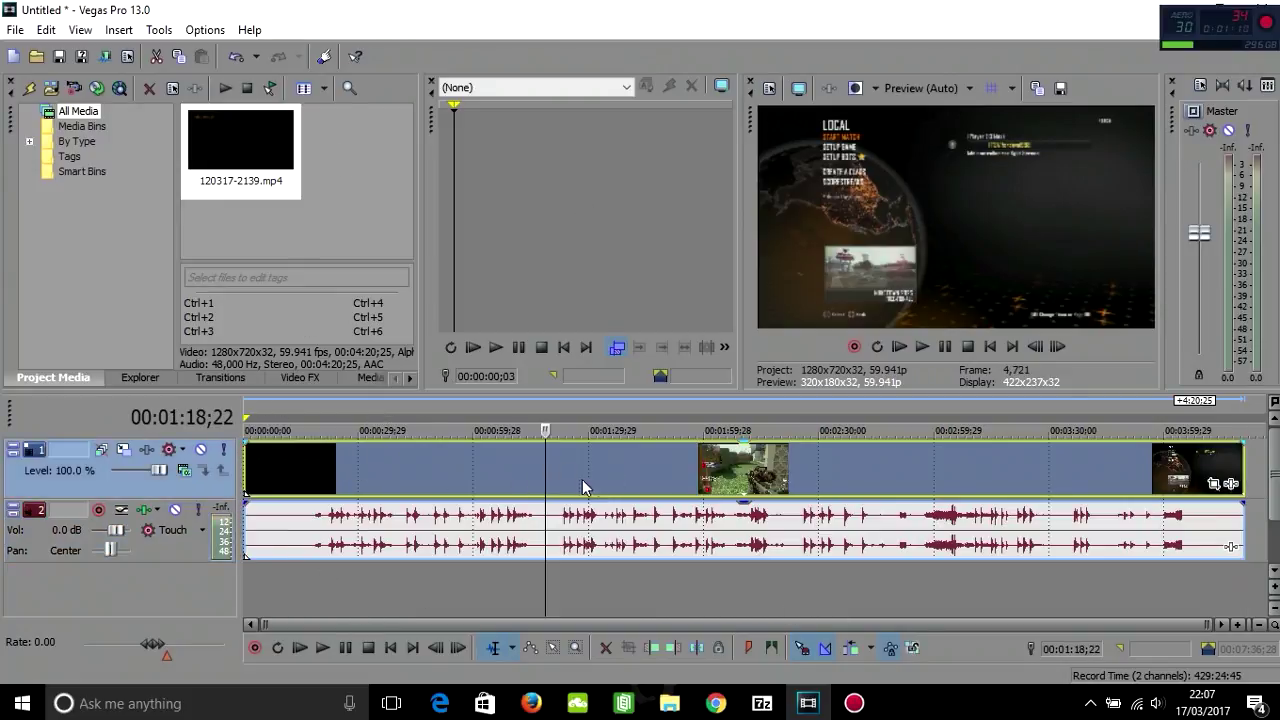
click(743, 472)
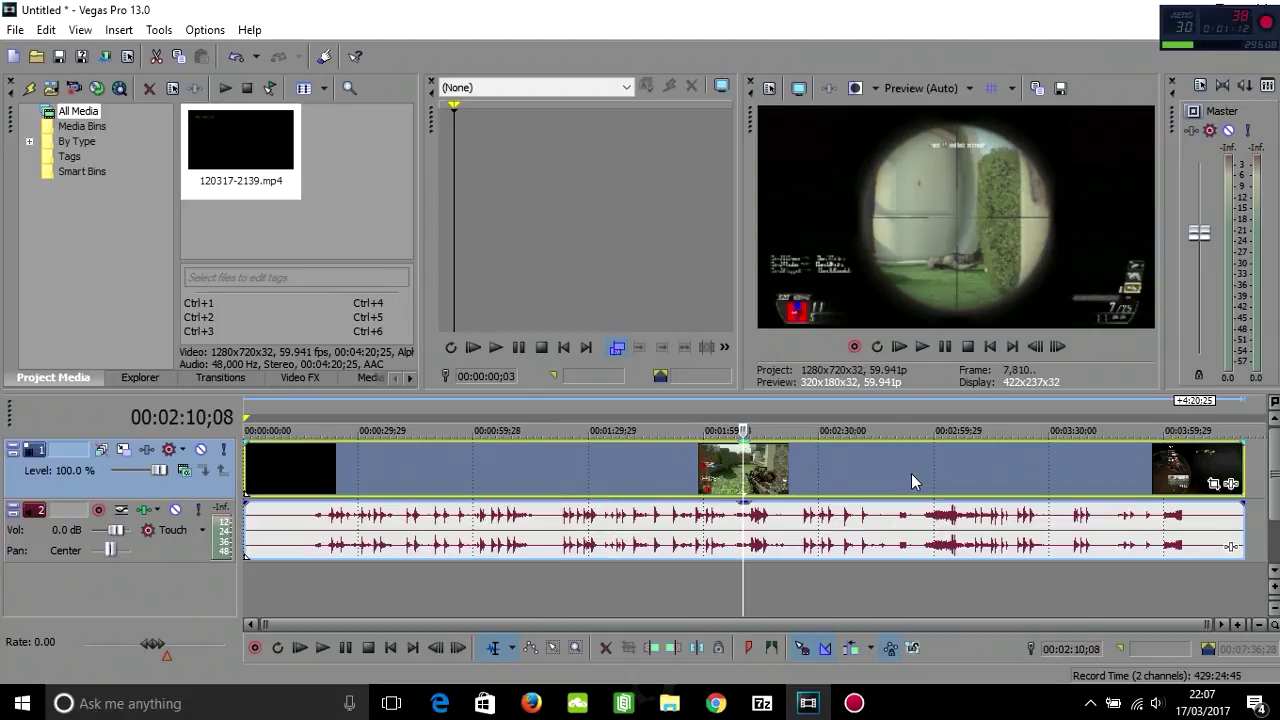
click(919, 349)
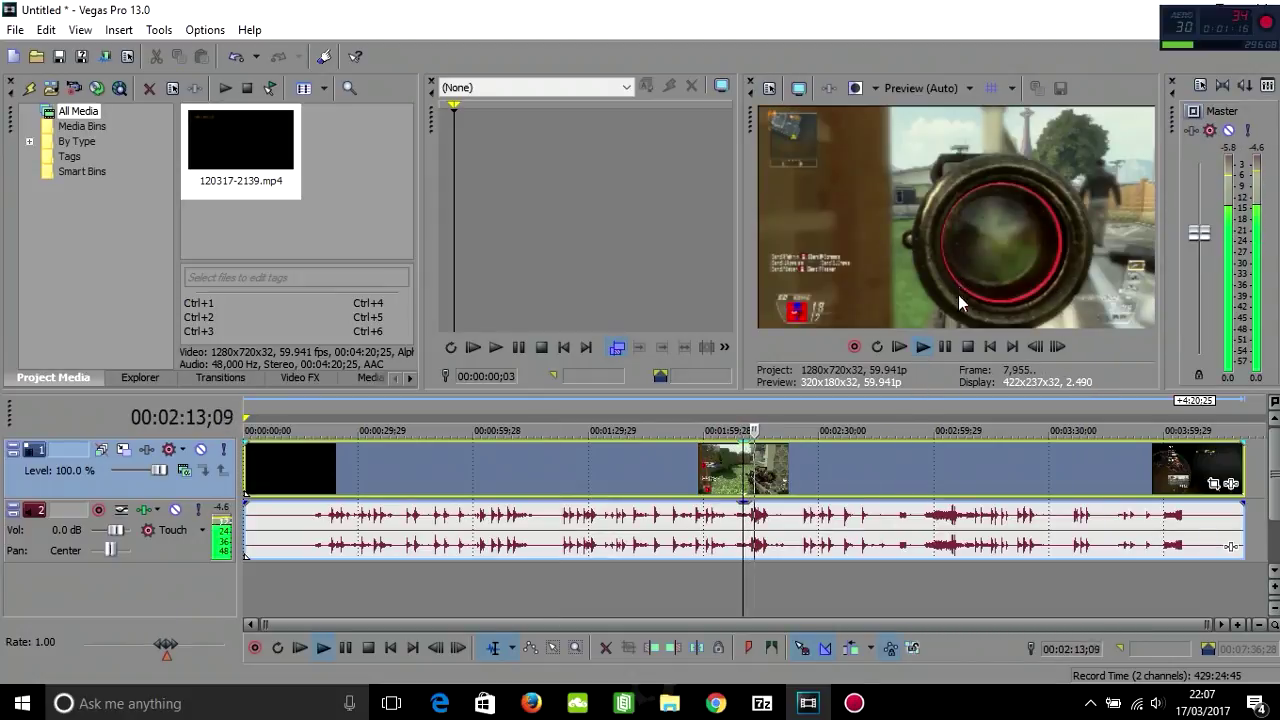
click(945, 347)
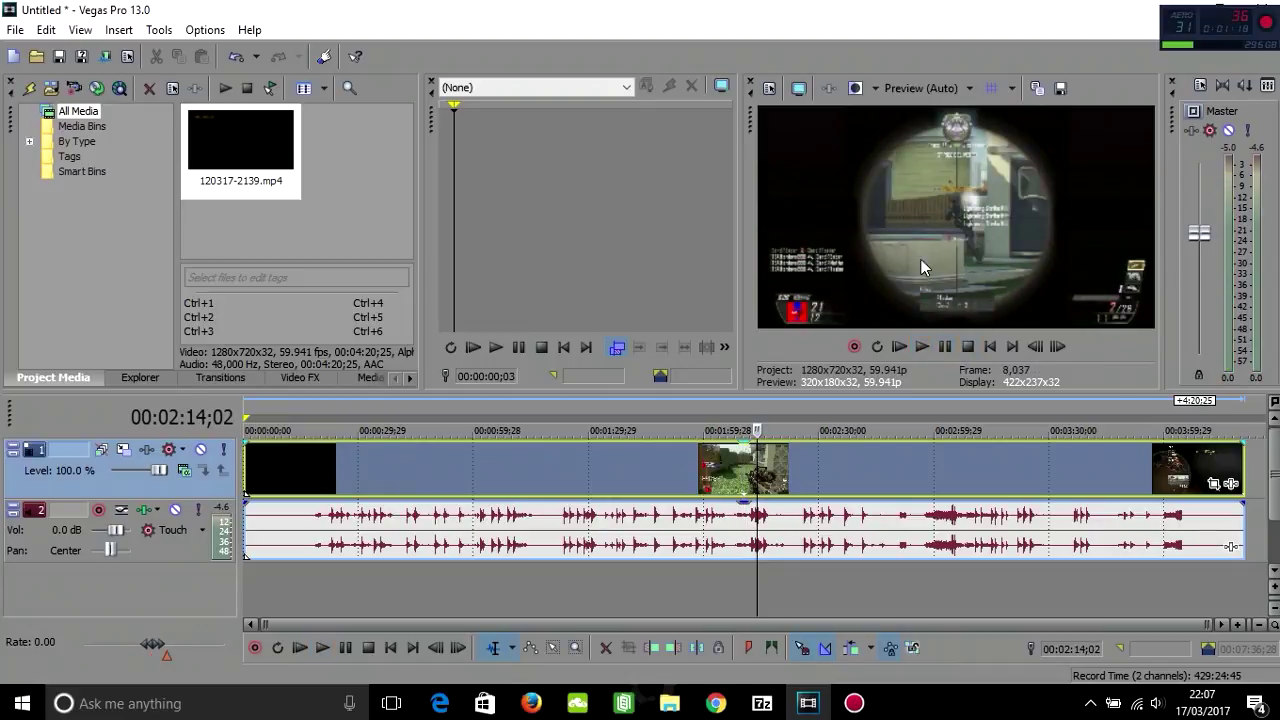
Move the video and audio clip to the very start of the timeline at 00:00:00;00
drag(746, 478, 705, 492)
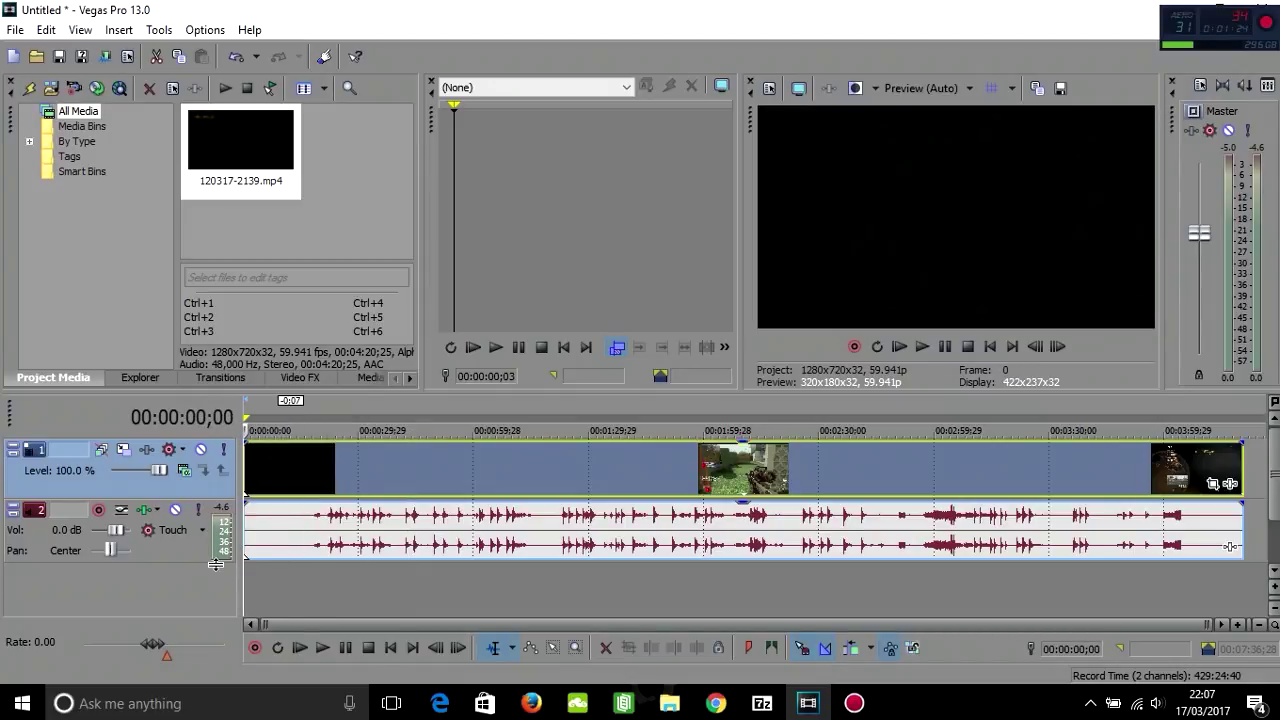
right_click(614, 460)
click(399, 460)
click(399, 460)
click(456, 470)
Disable resample in the video event's properties and recheck the setting
right_click(604, 473)
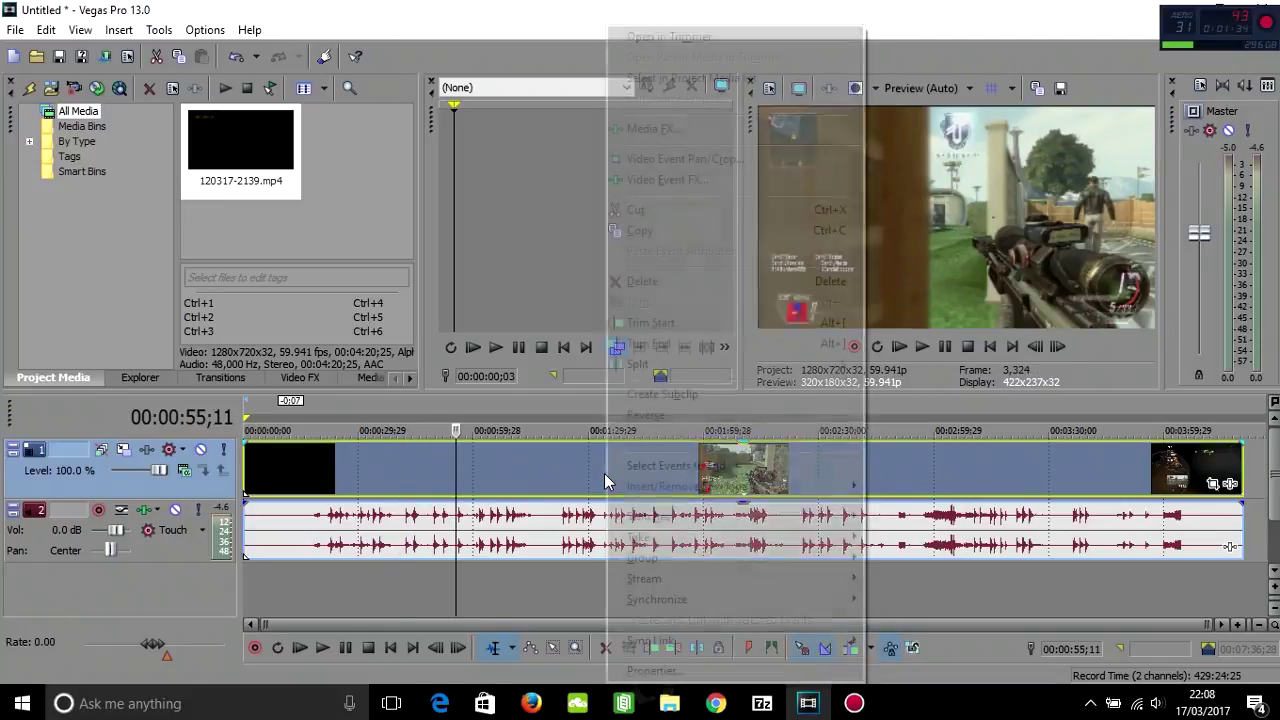
click(650, 670)
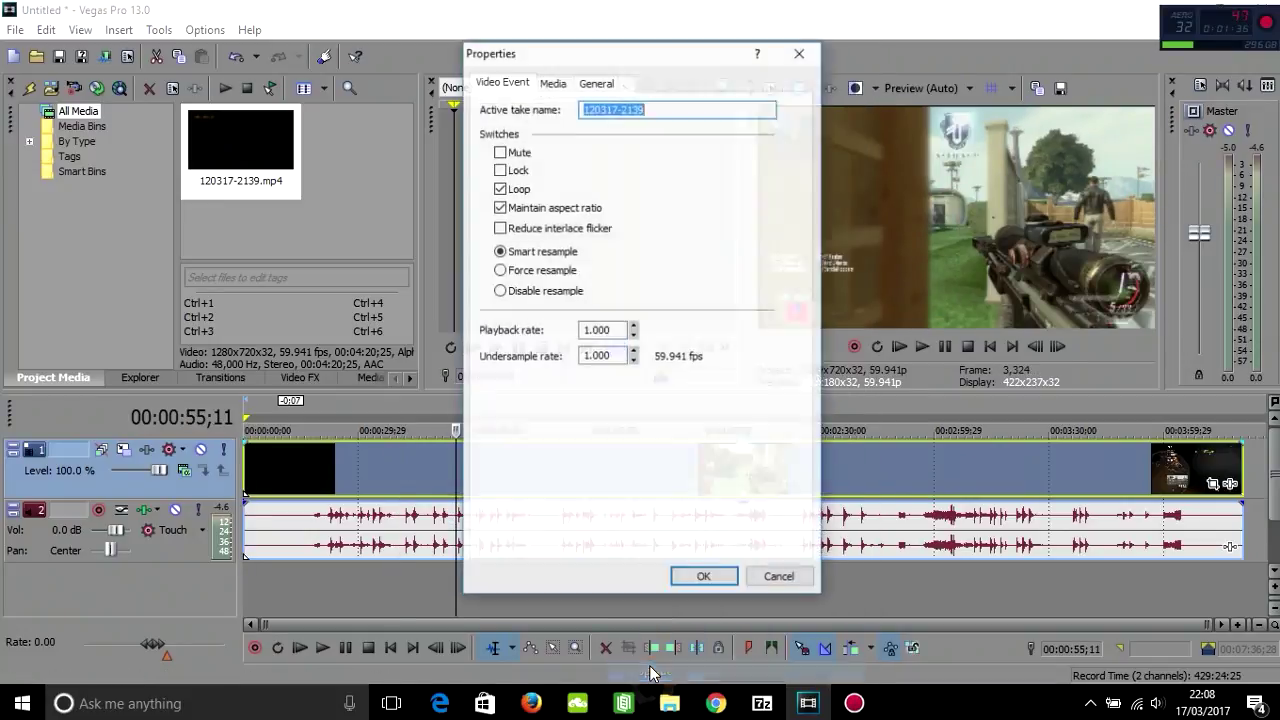
click(500, 291)
click(699, 577)
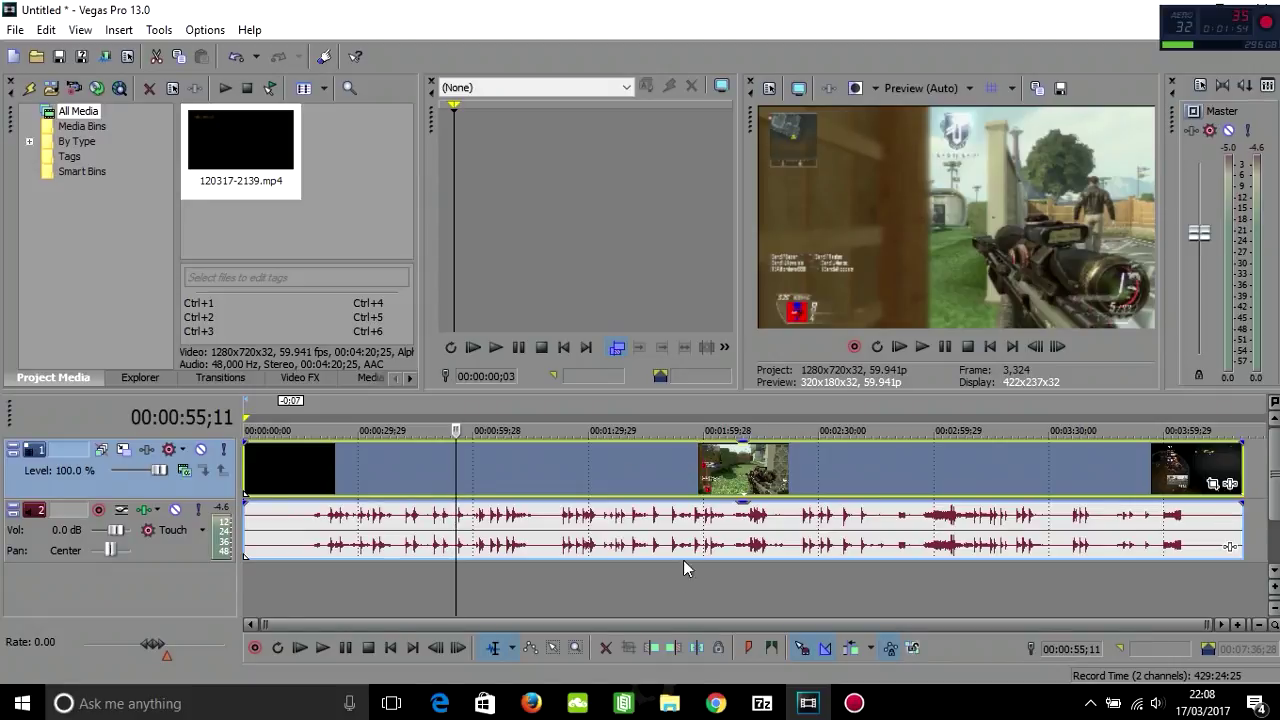
right_click(689, 485)
click(740, 672)
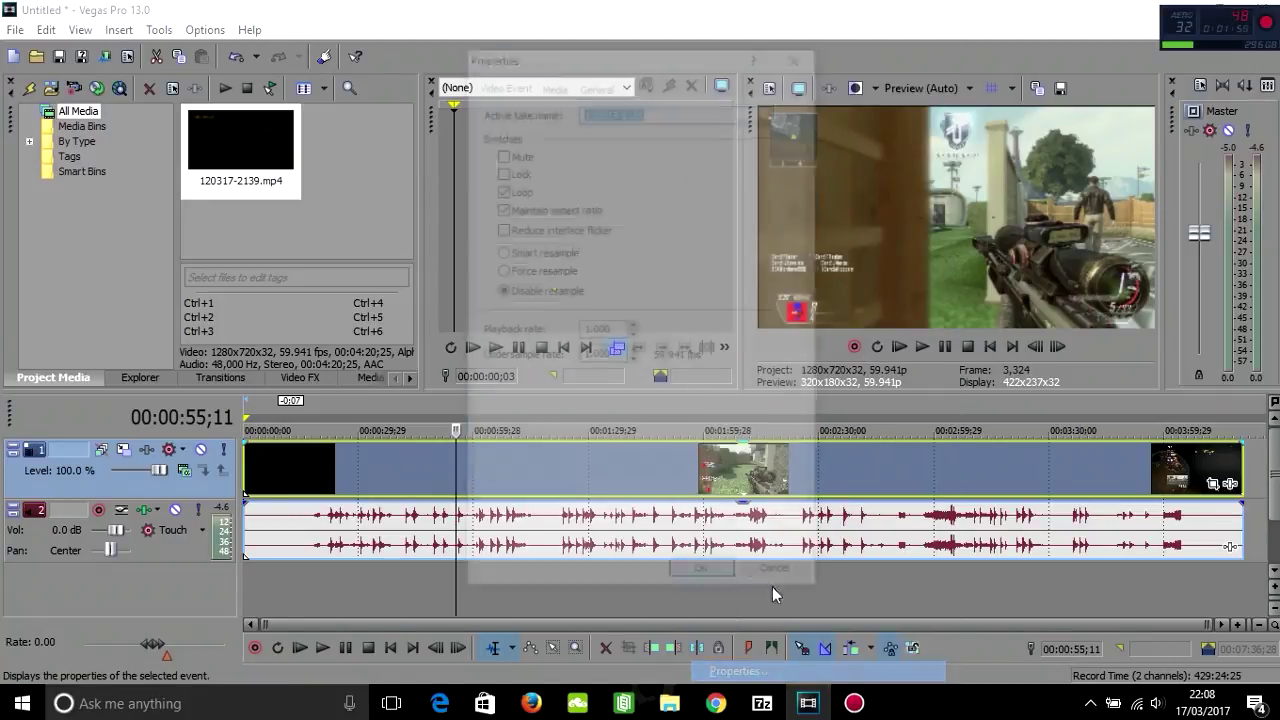
click(700, 575)
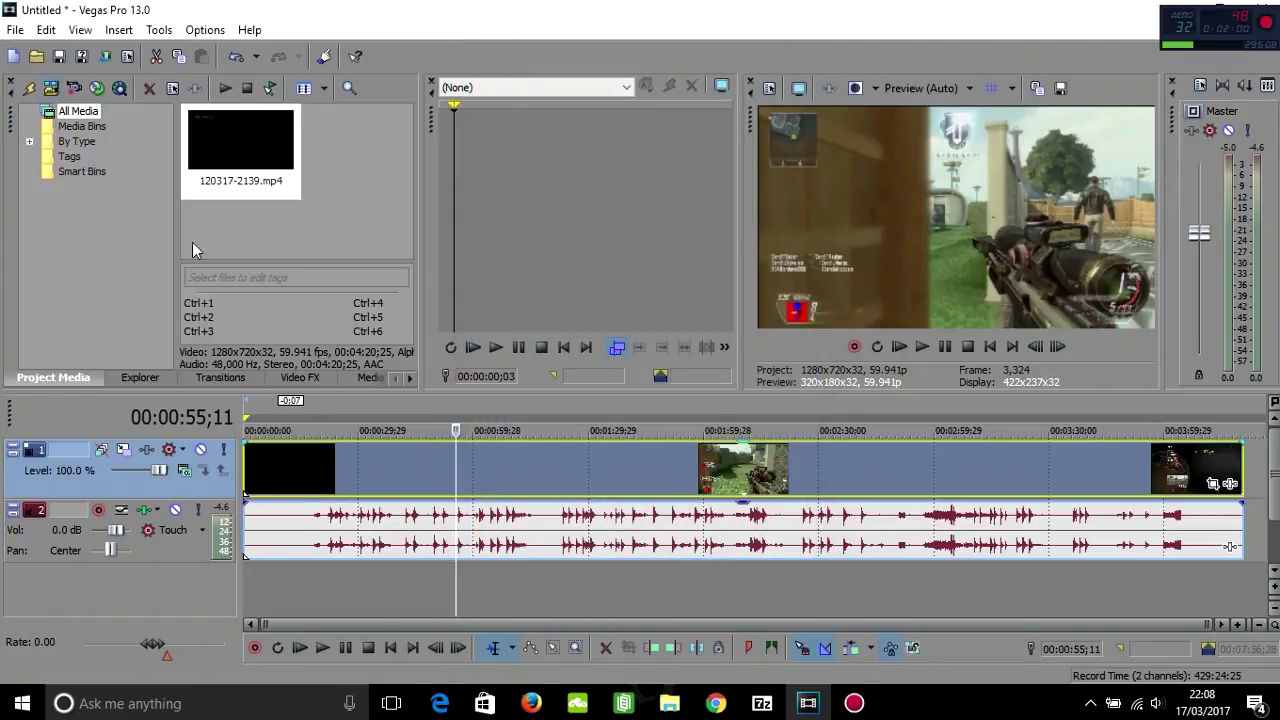
Play and scrub through the clip's final part, between about 00:03:45 and 00:04:09, to find where the match ends
drag(457, 469, 1190, 448)
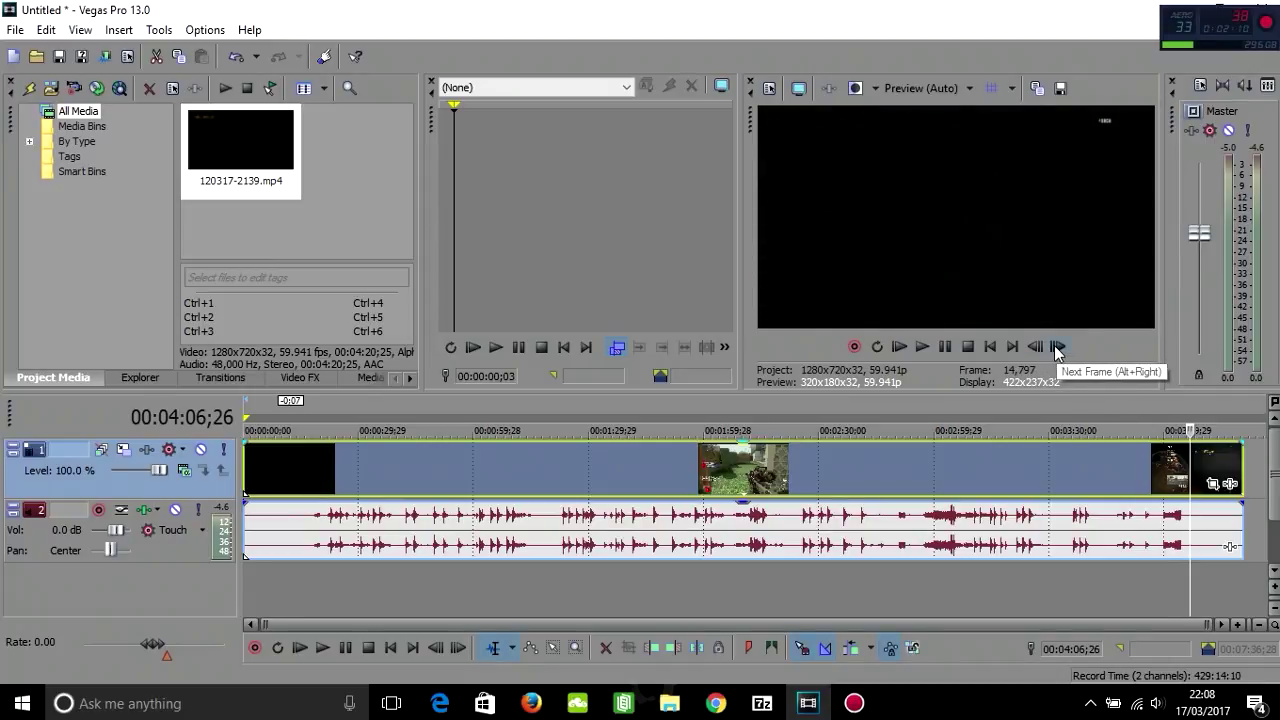
click(924, 343)
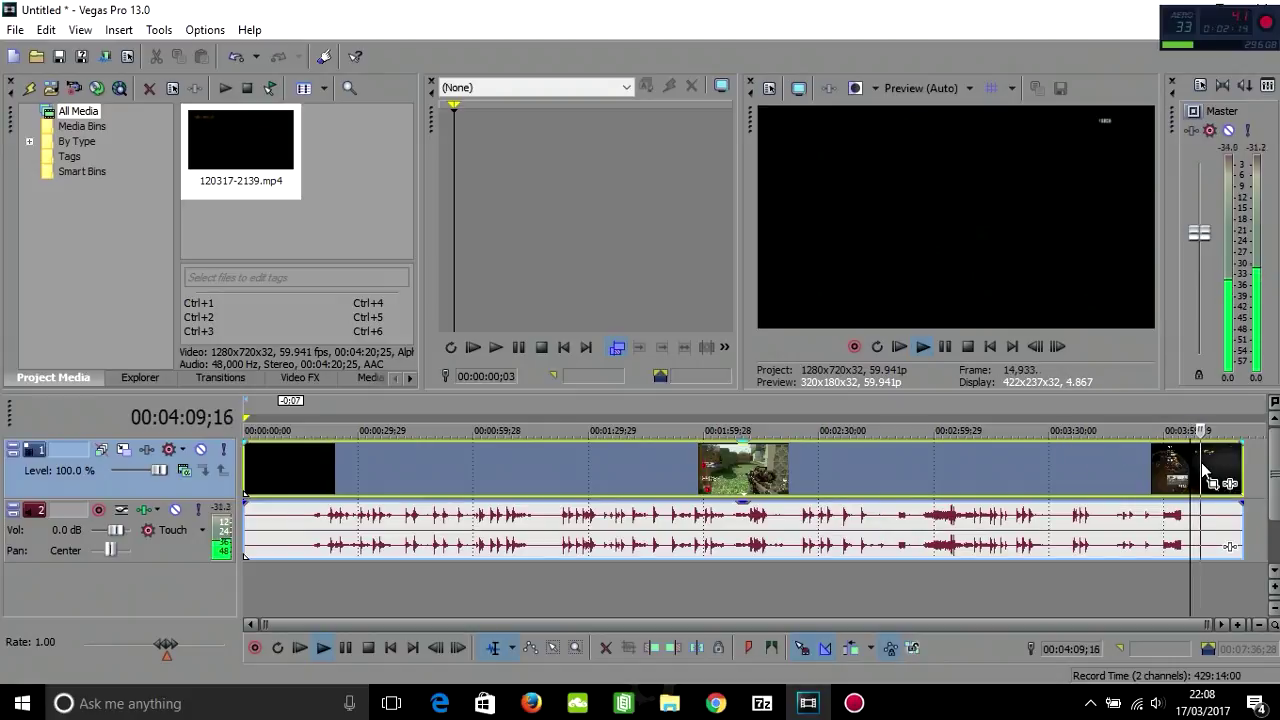
click(967, 348)
drag(1210, 480, 1108, 450)
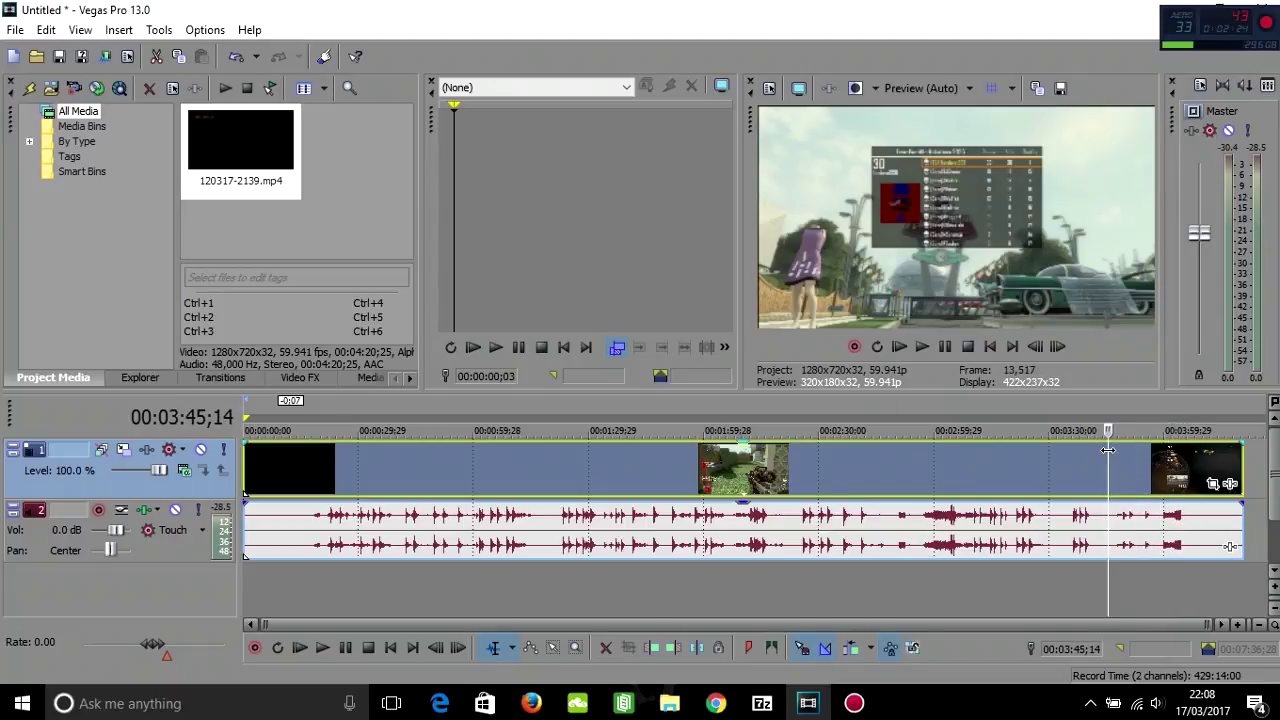
click(922, 346)
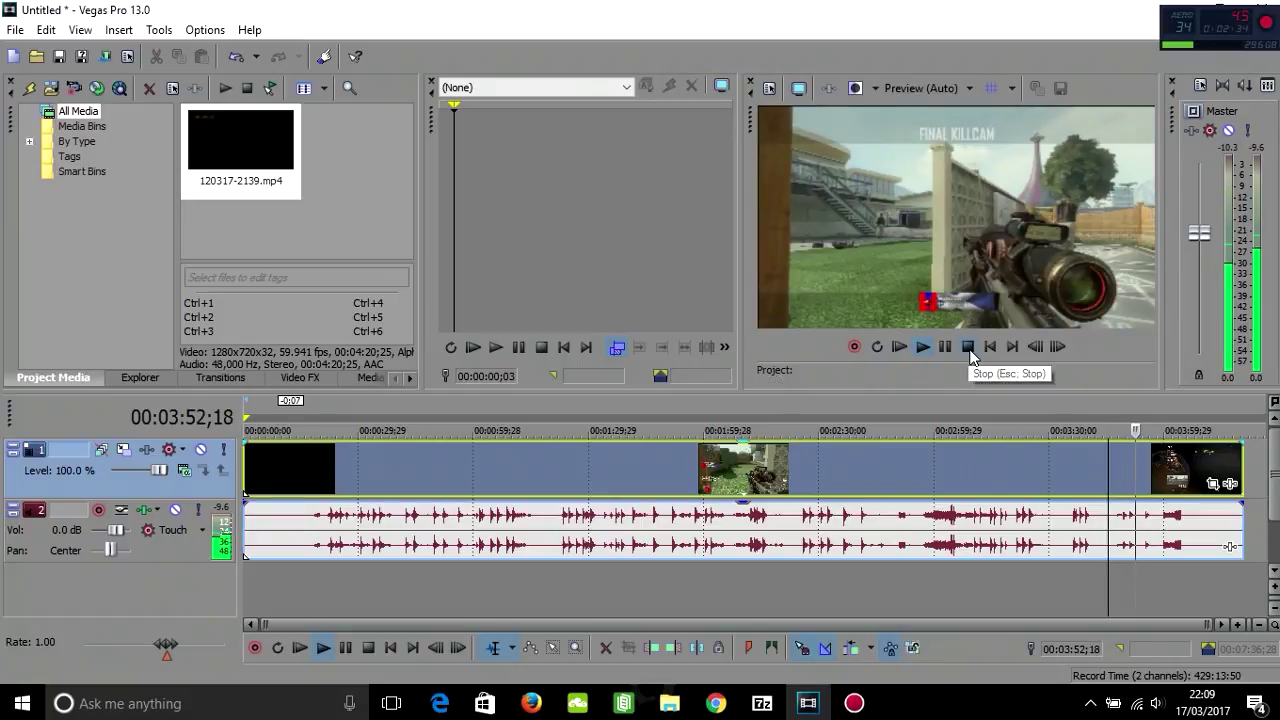
click(968, 348)
click(1147, 476)
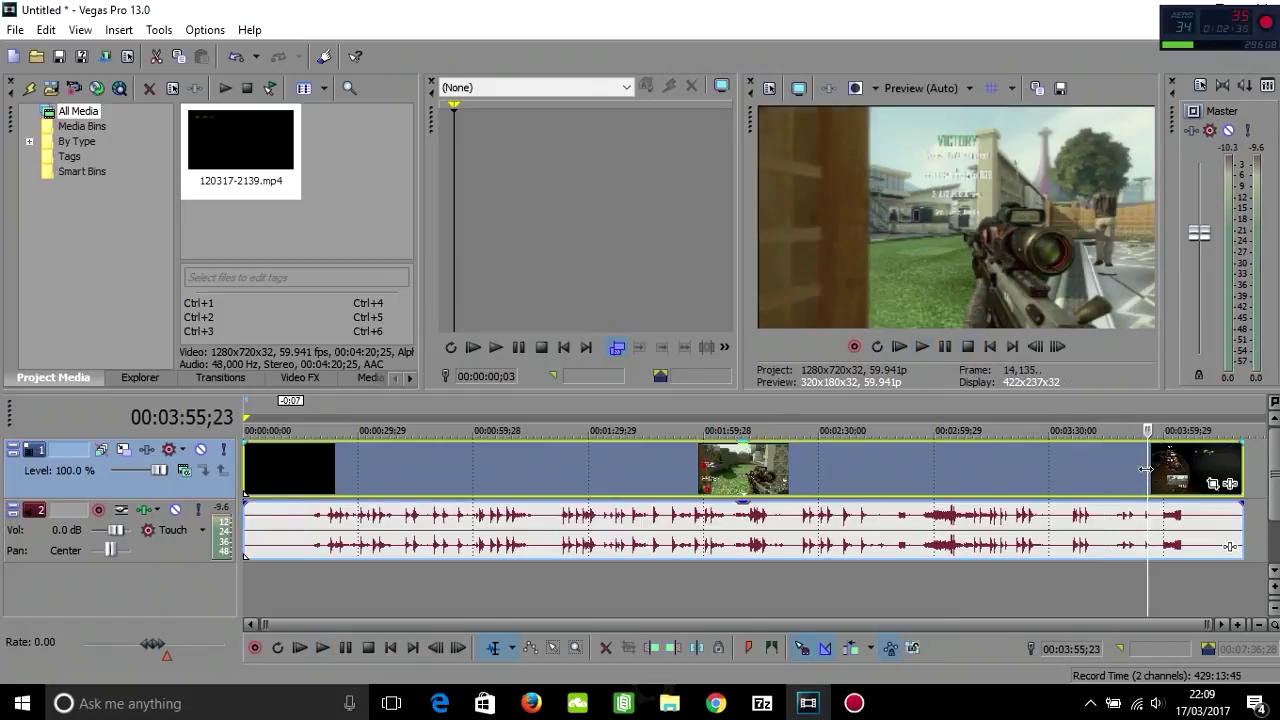
click(1153, 465)
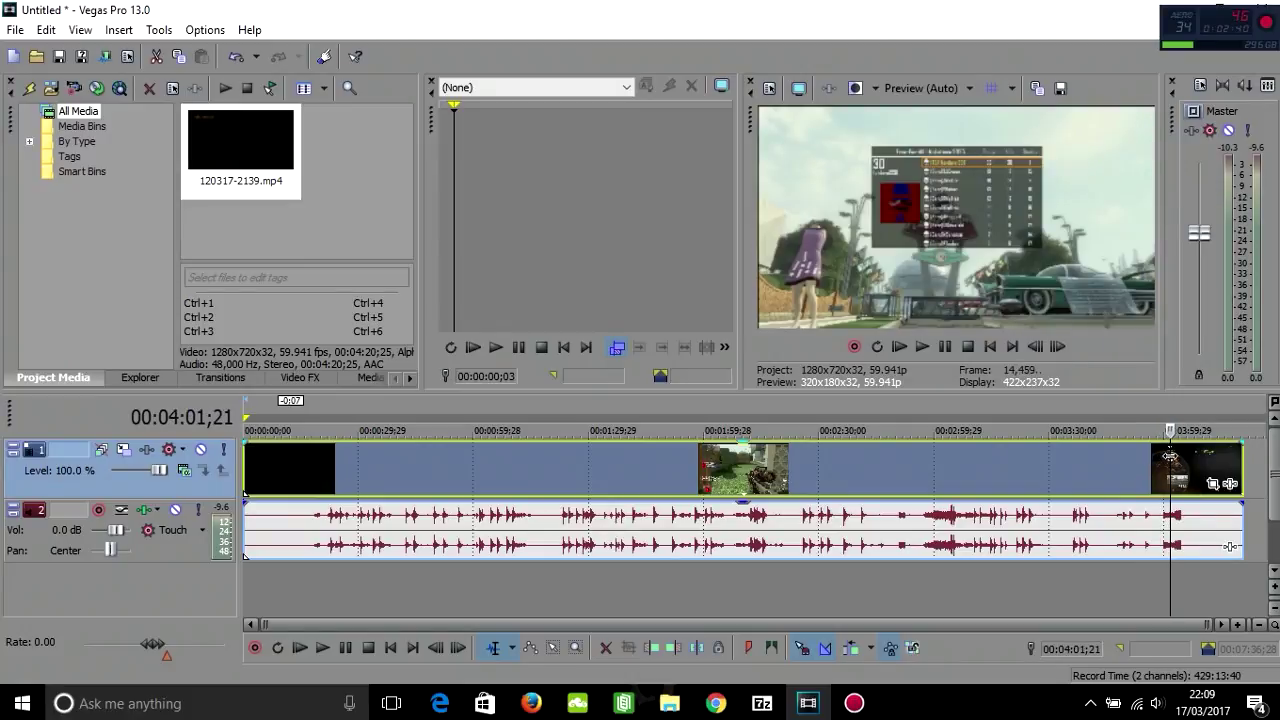
drag(1173, 455, 1189, 448)
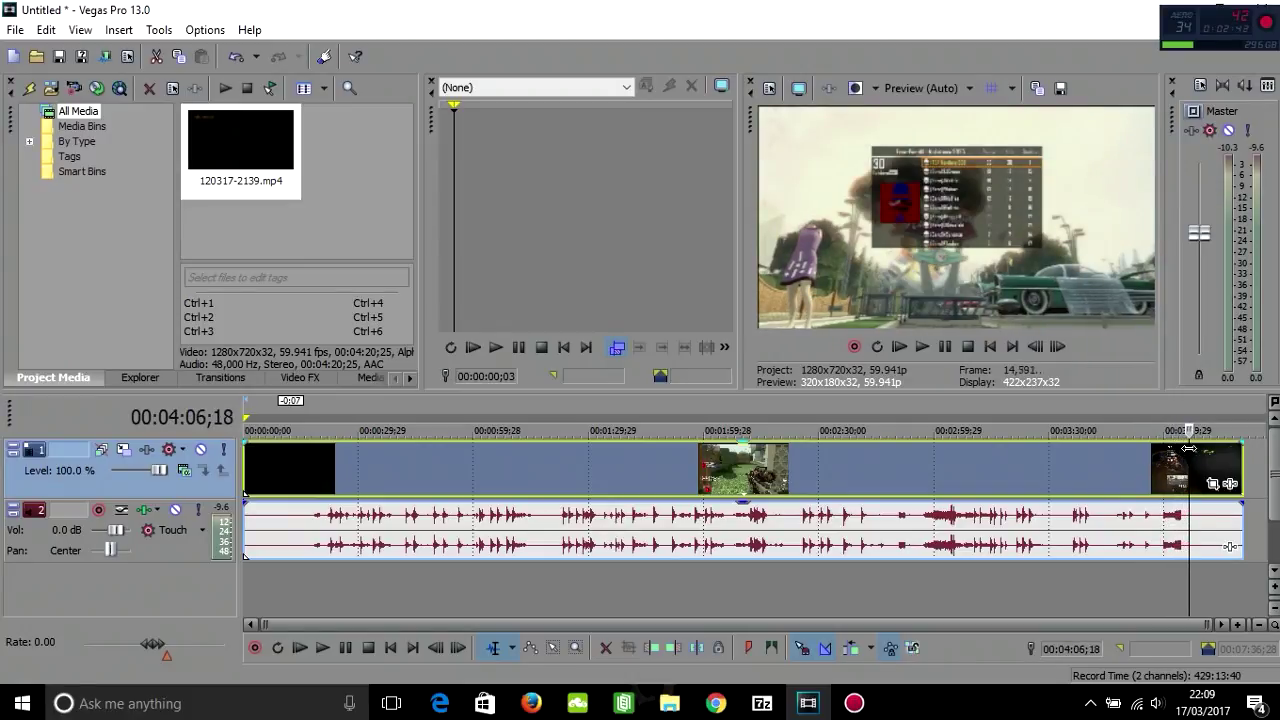
Step back frame by frame from 00:04:06;18 to about 00:04:05;18 to look for the end of the scoreboard
click(1035, 347)
click(1035, 347)
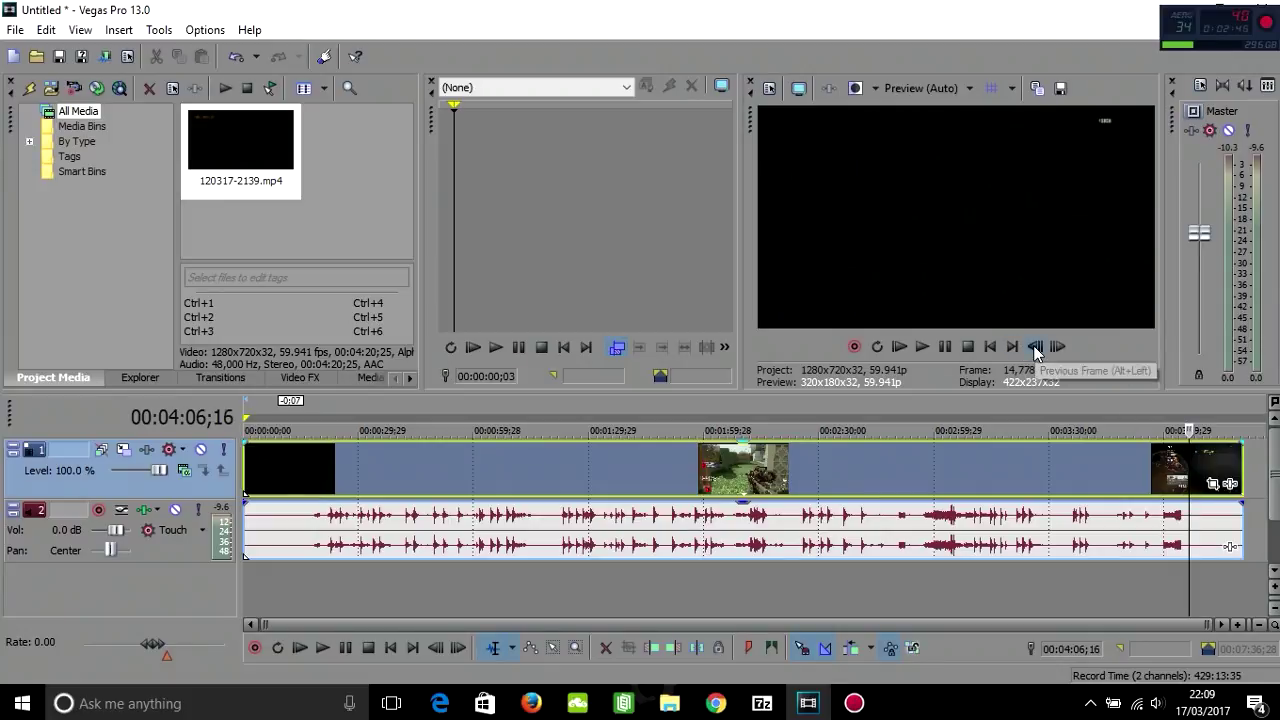
click(1035, 347)
click(1035, 347)
click(1035, 347)
click(1035, 347)
click(1035, 347)
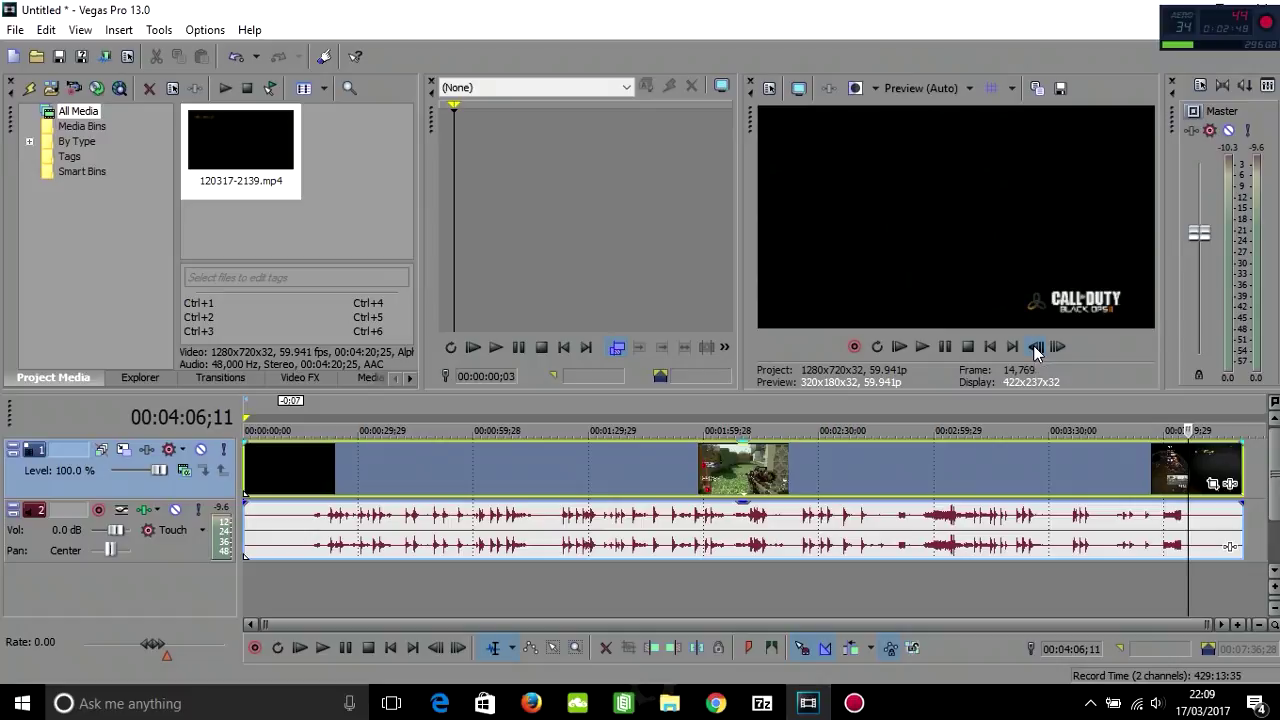
click(1035, 347)
click(1035, 347)
click(1035, 347)
click(1035, 347)
click(1035, 347)
click(1035, 347)
click(1035, 347)
click(1035, 347)
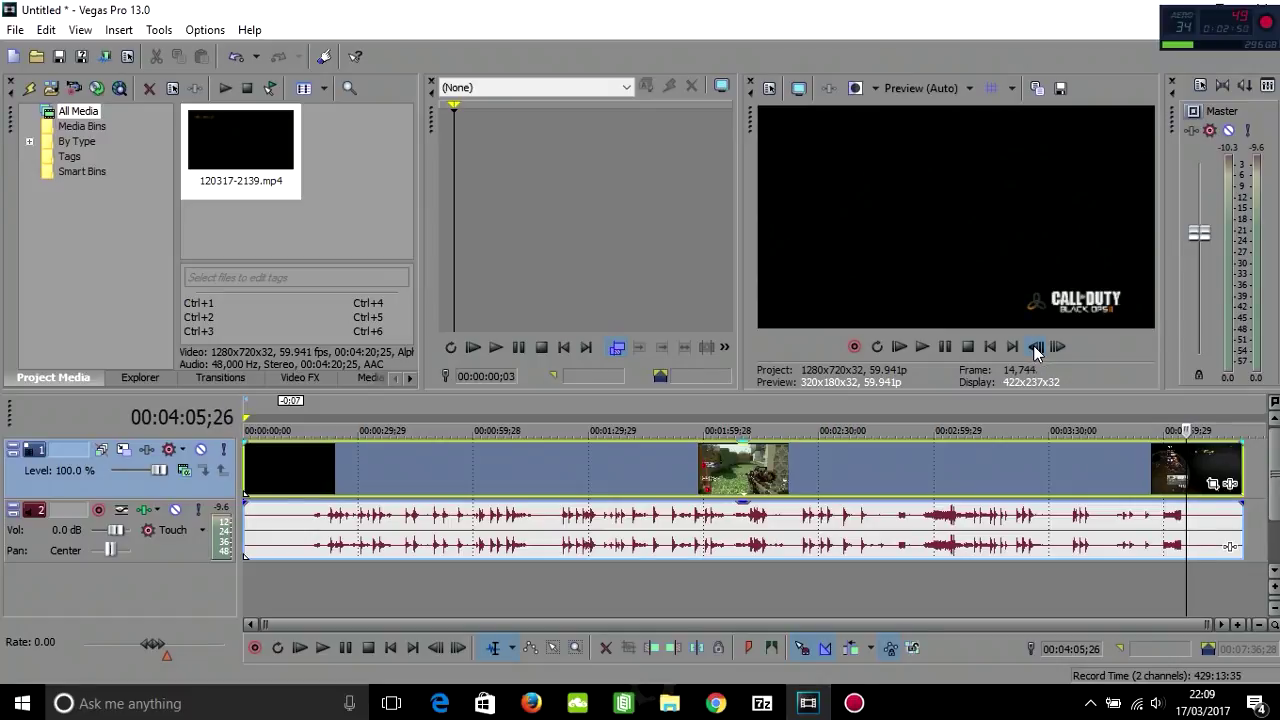
click(1035, 347)
click(1035, 347)
click(1035, 347)
click(1035, 347)
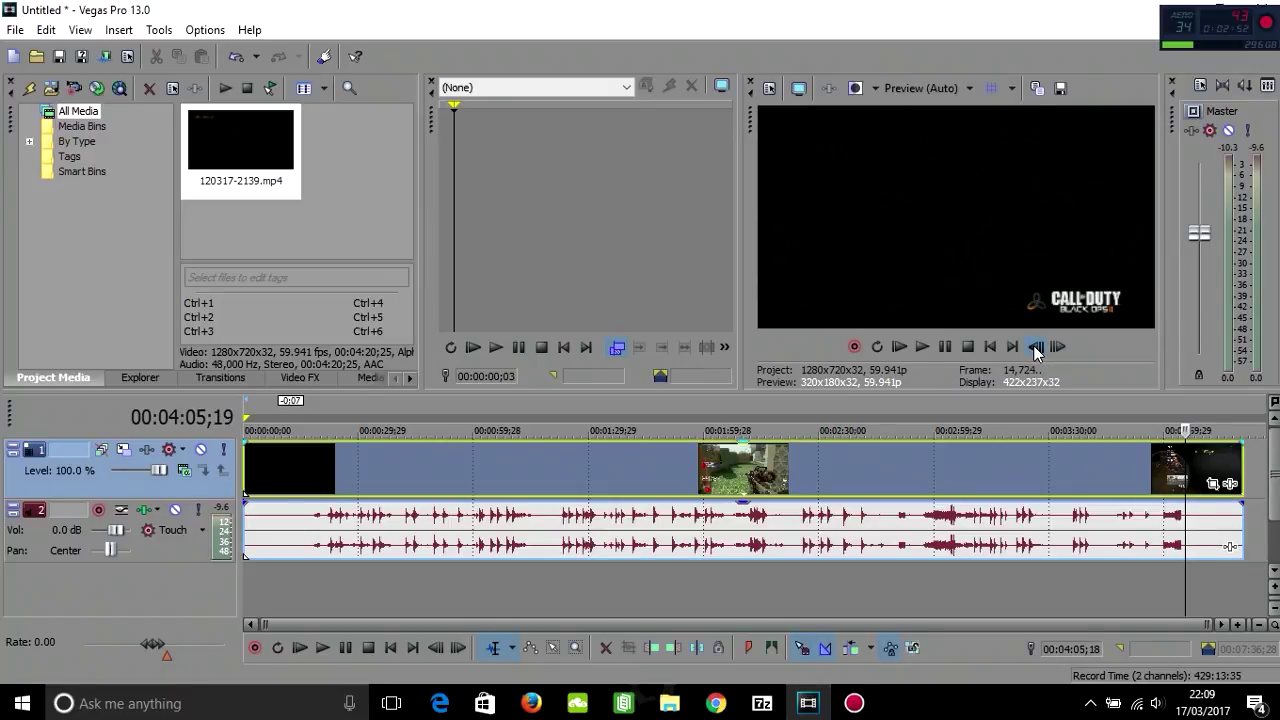
Position the playhead at 00:04:05;07, the frame where the scoreboard gives way to the Call of Duty logo
click(1177, 476)
key(space)
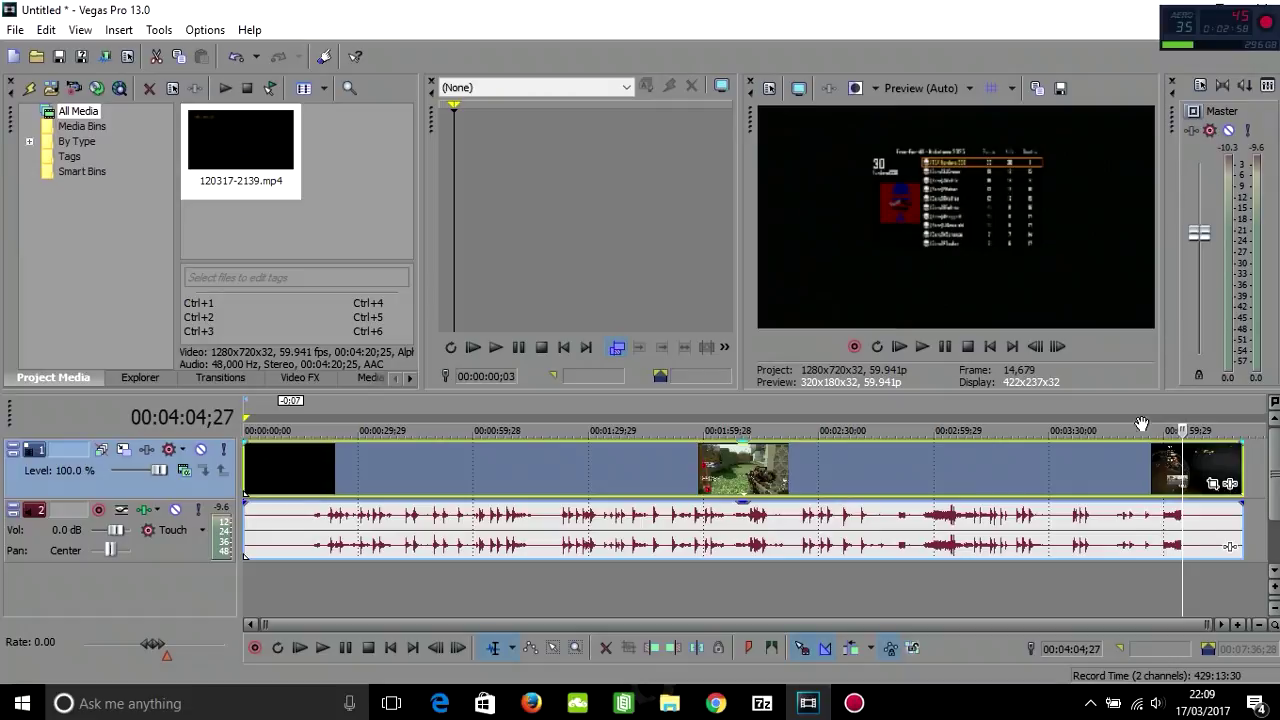
click(1057, 345)
click(1057, 345)
click(1057, 345)
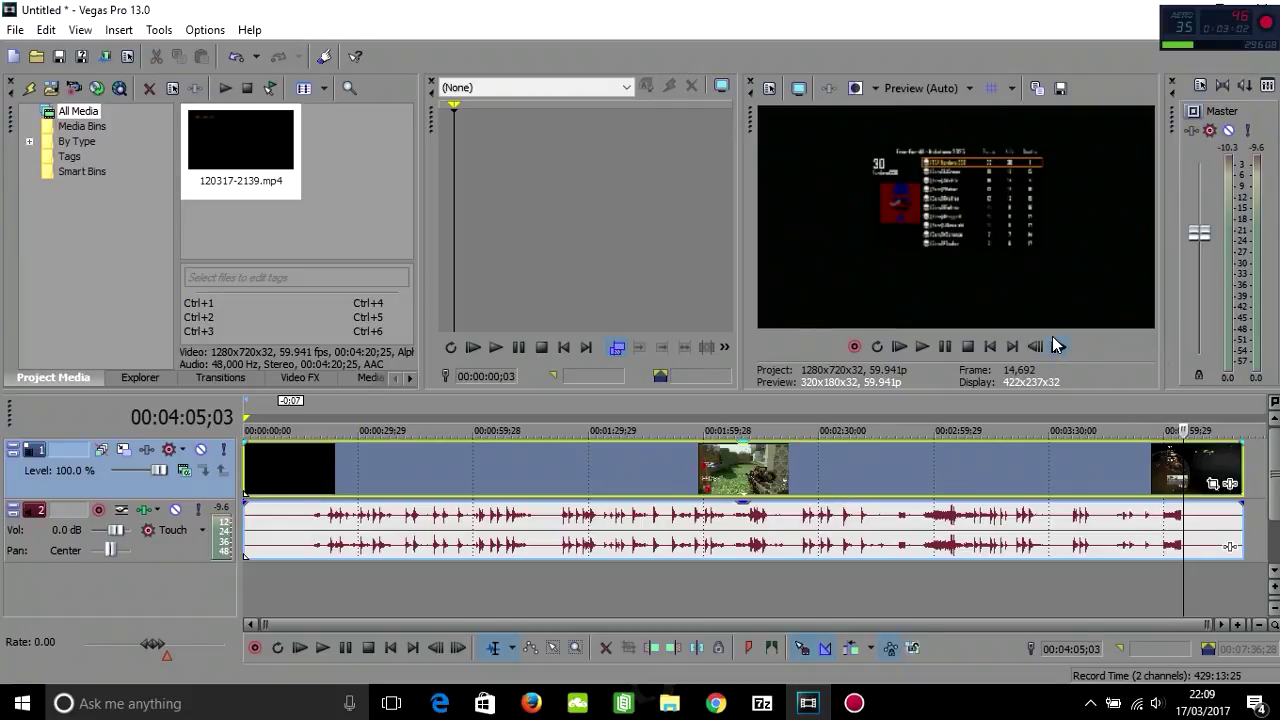
click(1057, 345)
click(1057, 345)
click(1057, 345)
click(1057, 345)
click(1057, 345)
click(1057, 345)
click(1035, 346)
click(1035, 346)
click(1035, 346)
click(1035, 346)
click(1035, 346)
click(1035, 346)
click(1035, 346)
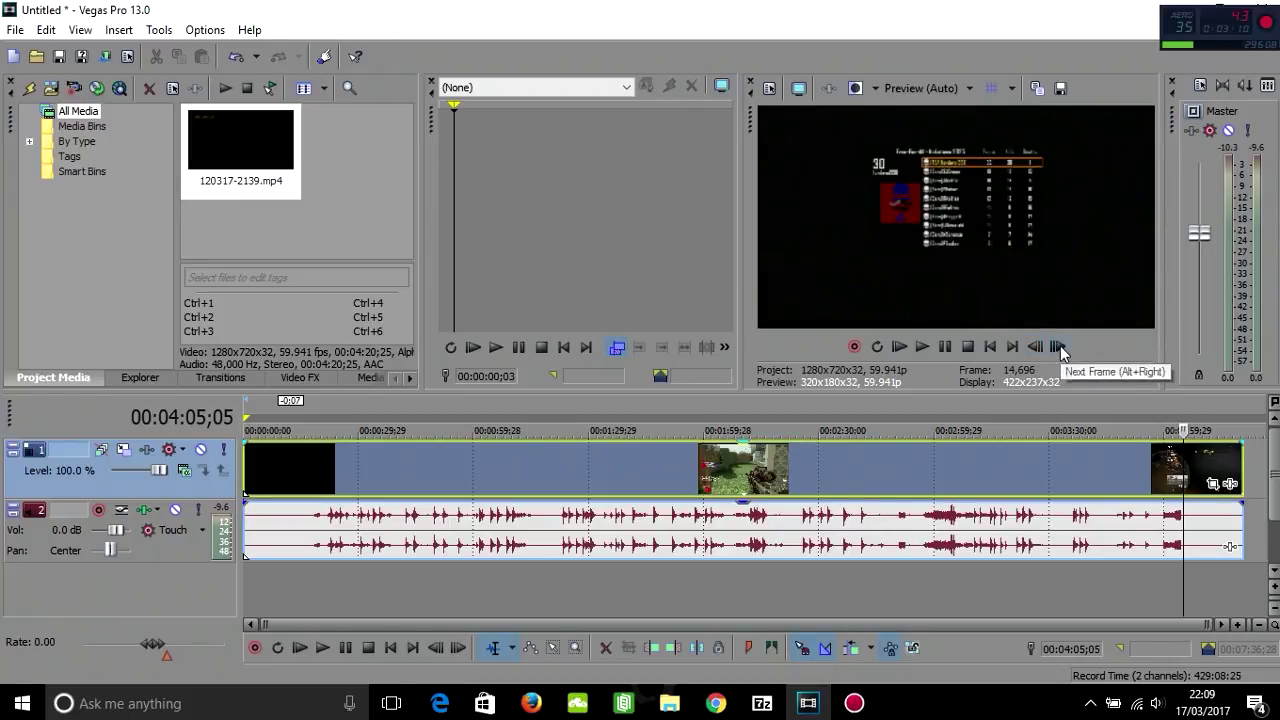
click(1058, 346)
click(1058, 346)
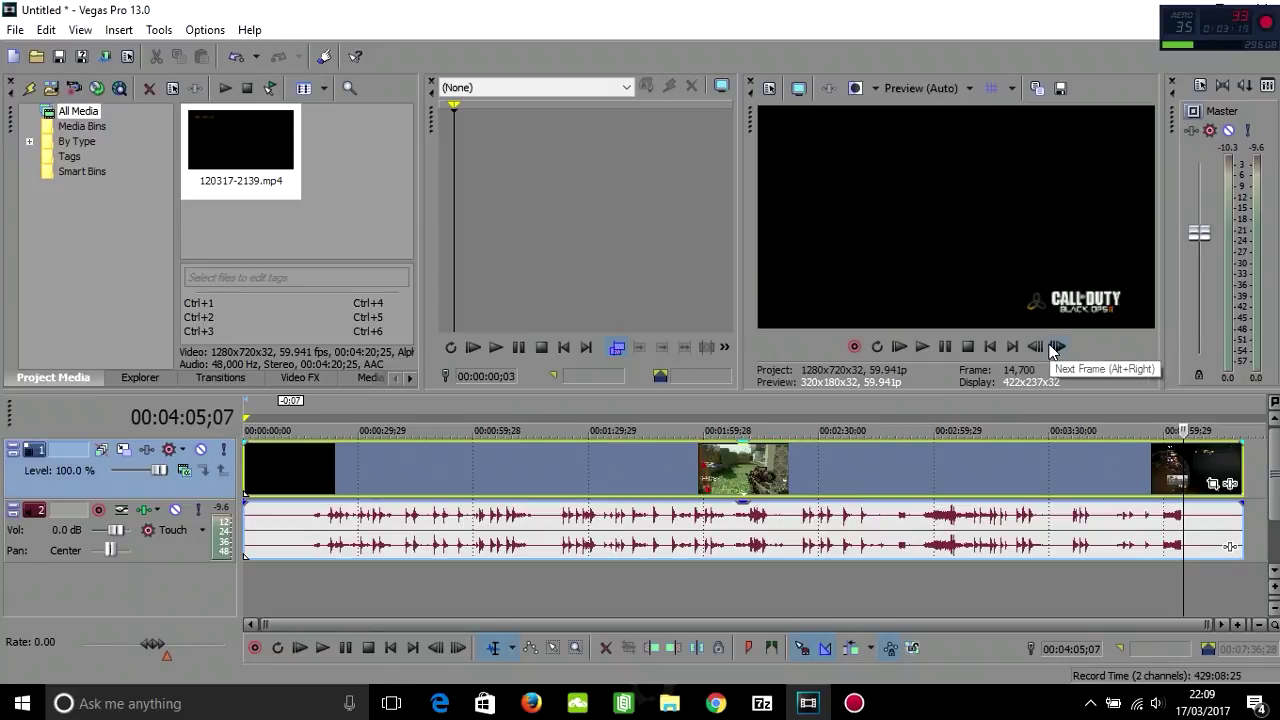
Split the clip at 00:04:05;07 and delete the leftover section after the cut
key(s)
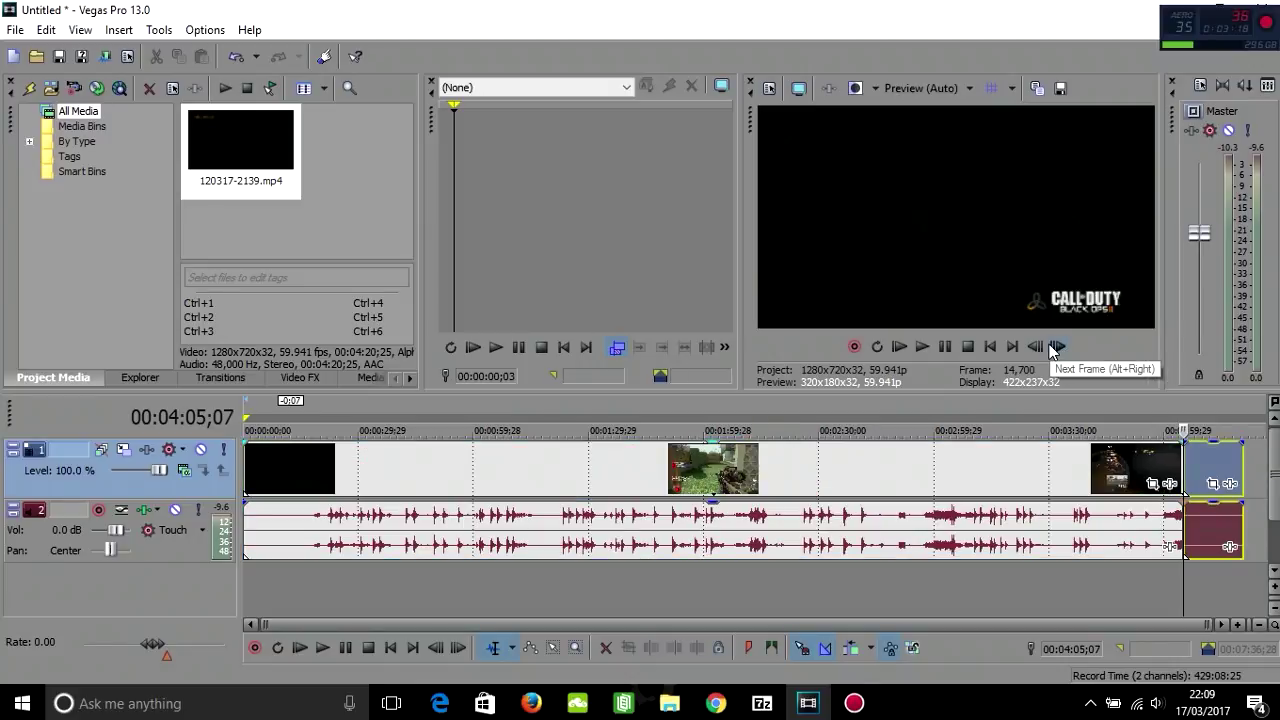
right_click(1197, 456)
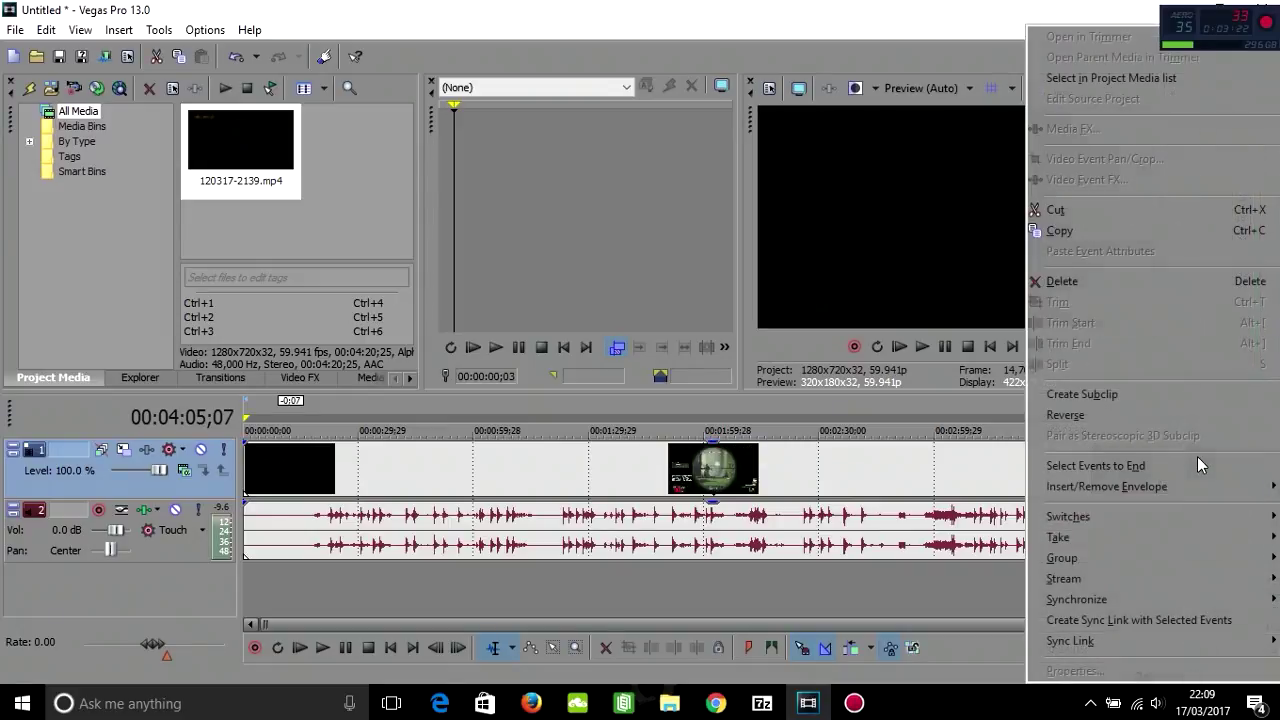
click(1065, 282)
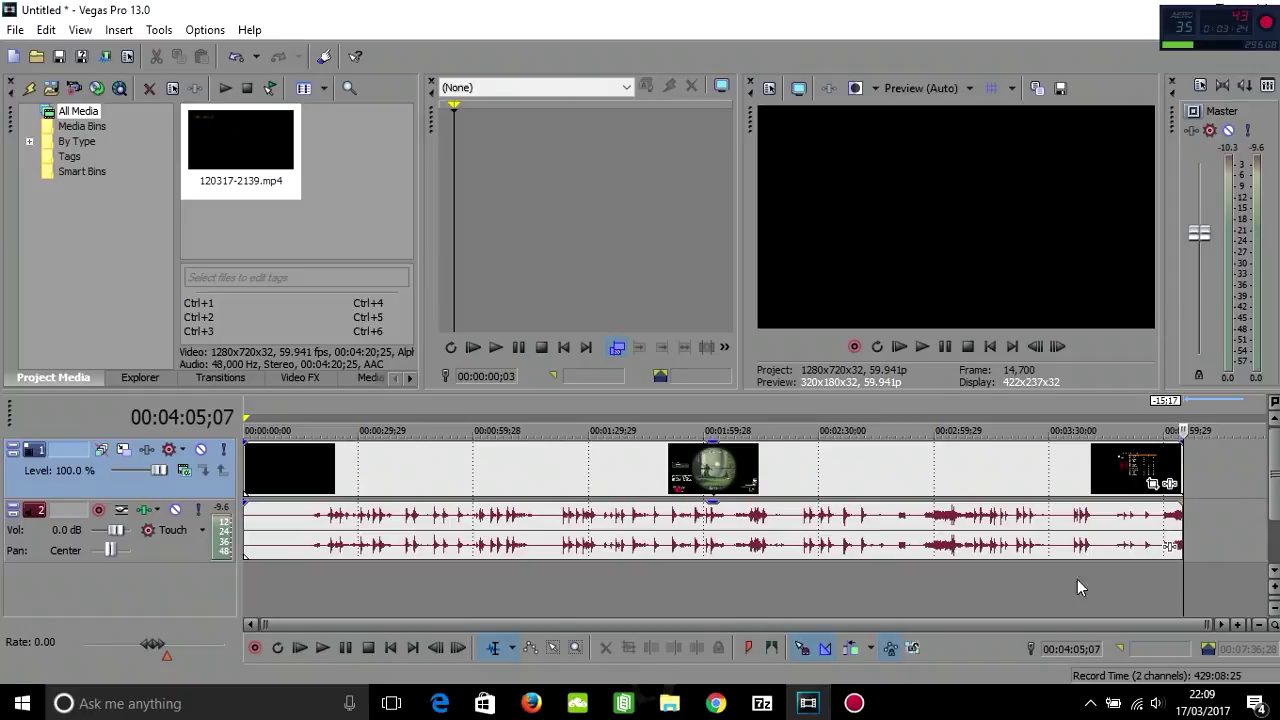
Play the trimmed clip's ending from 00:03:58;21 to check the cut
click(1109, 468)
drag(1111, 440, 1158, 443)
click(921, 346)
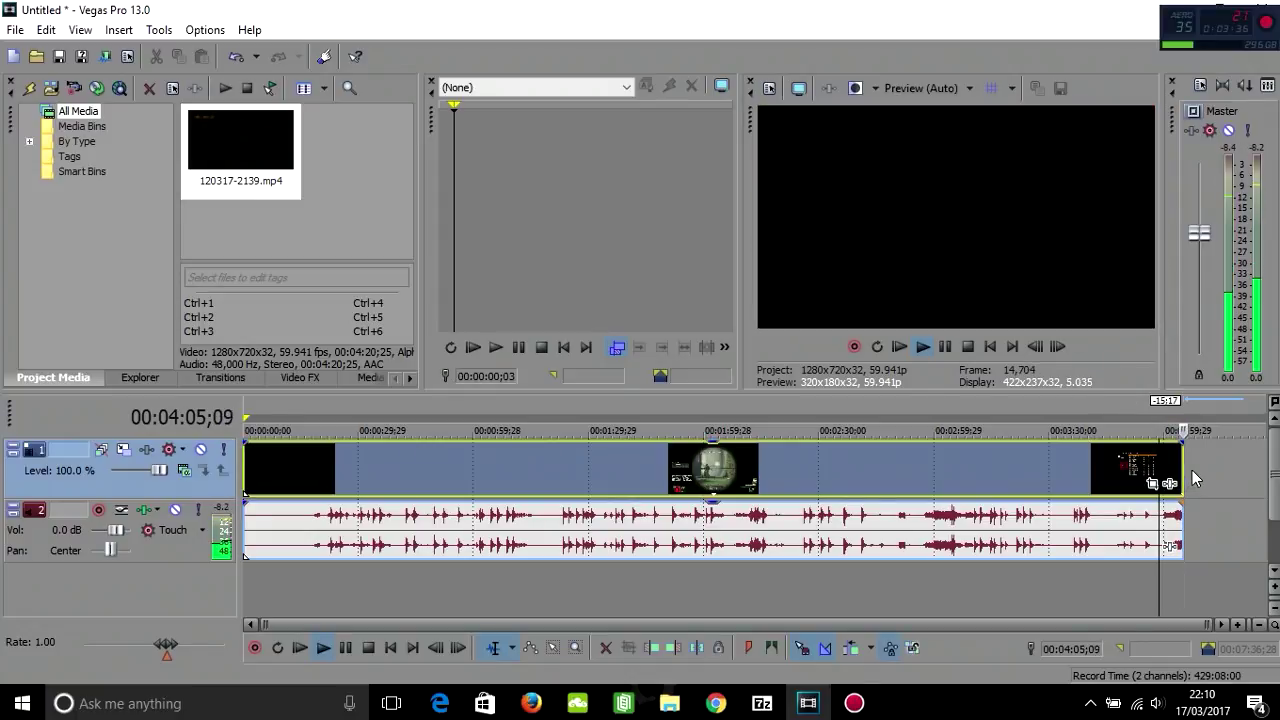
click(967, 346)
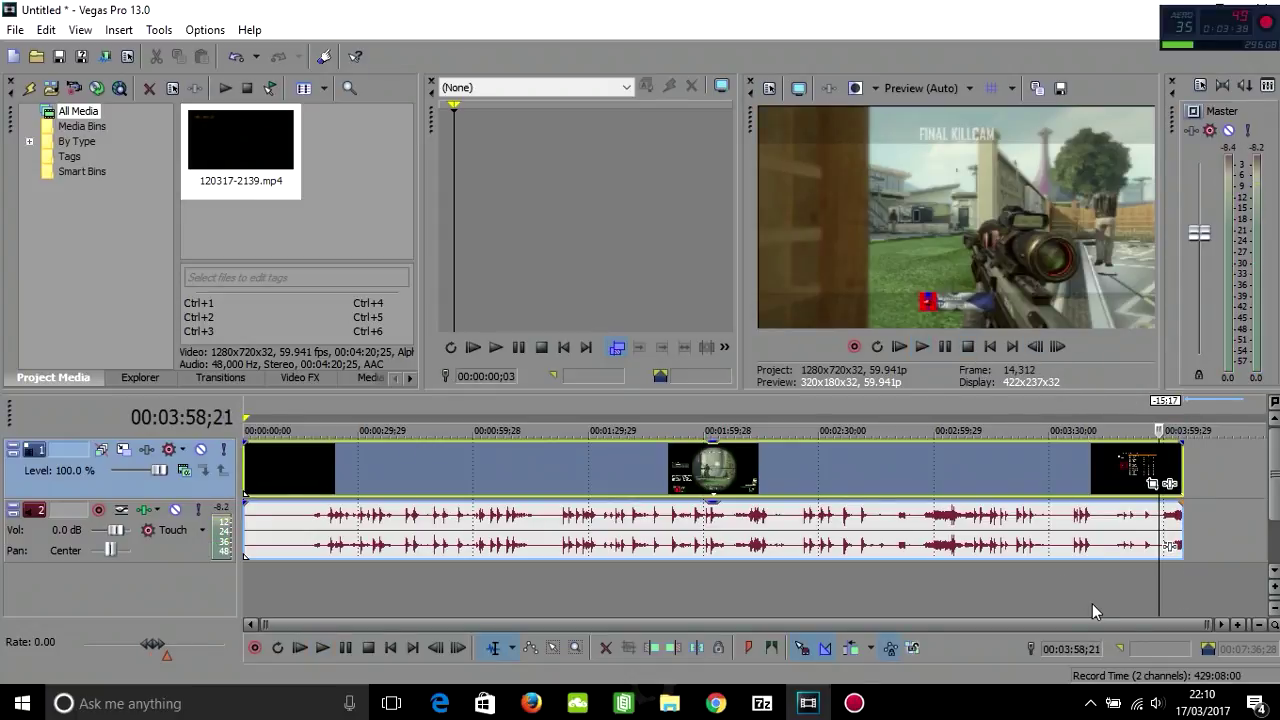
Insert an empty audio track below the gameplay recording's audio track
click(1091, 600)
drag(1093, 575, 1211, 555)
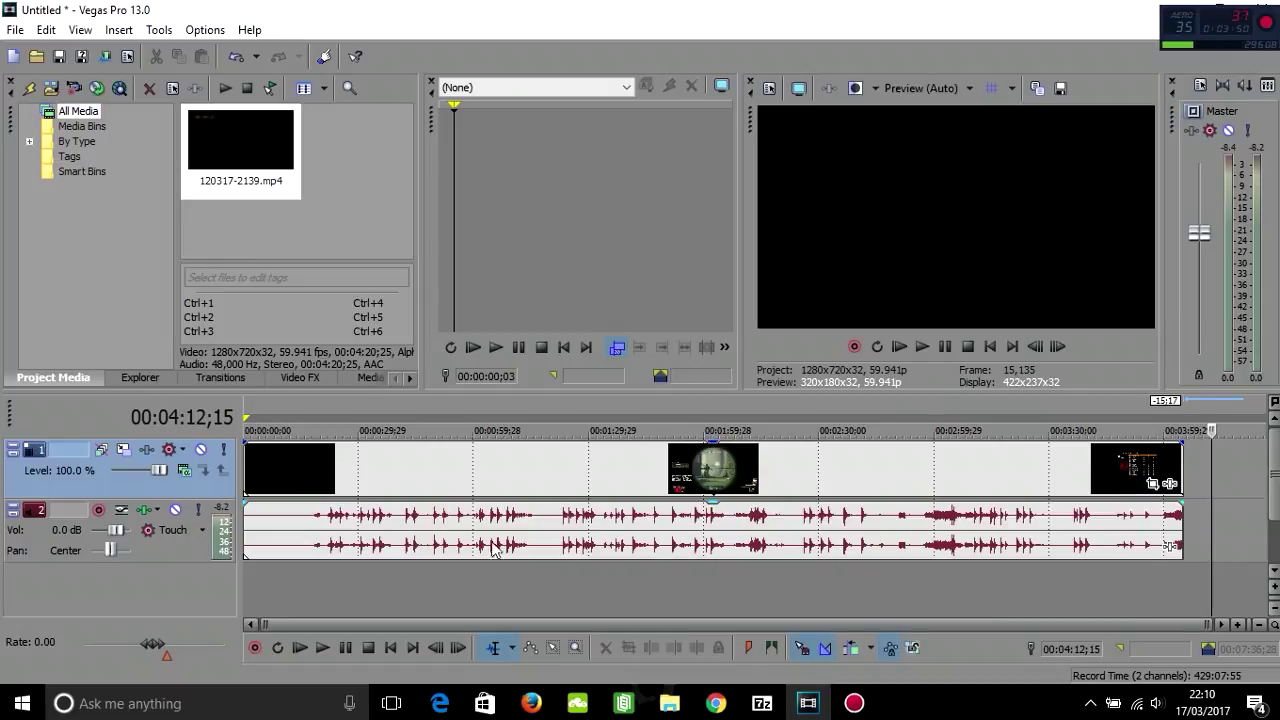
right_click(326, 569)
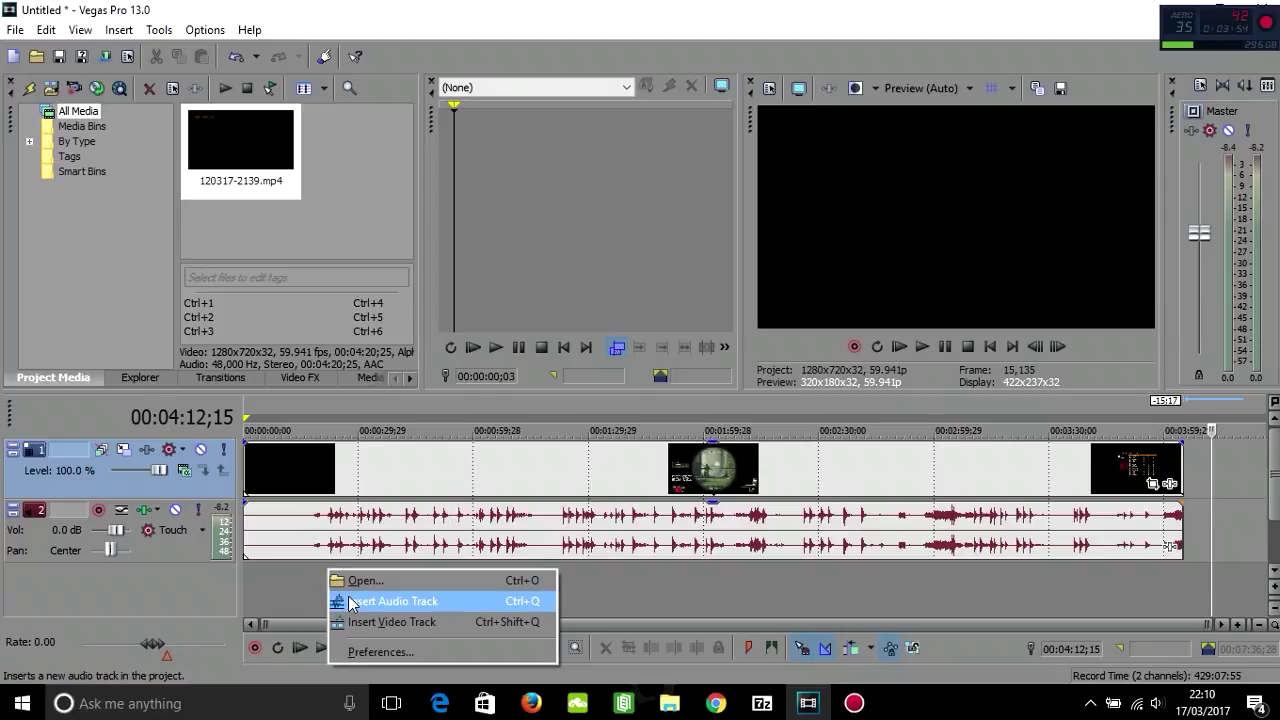
click(352, 603)
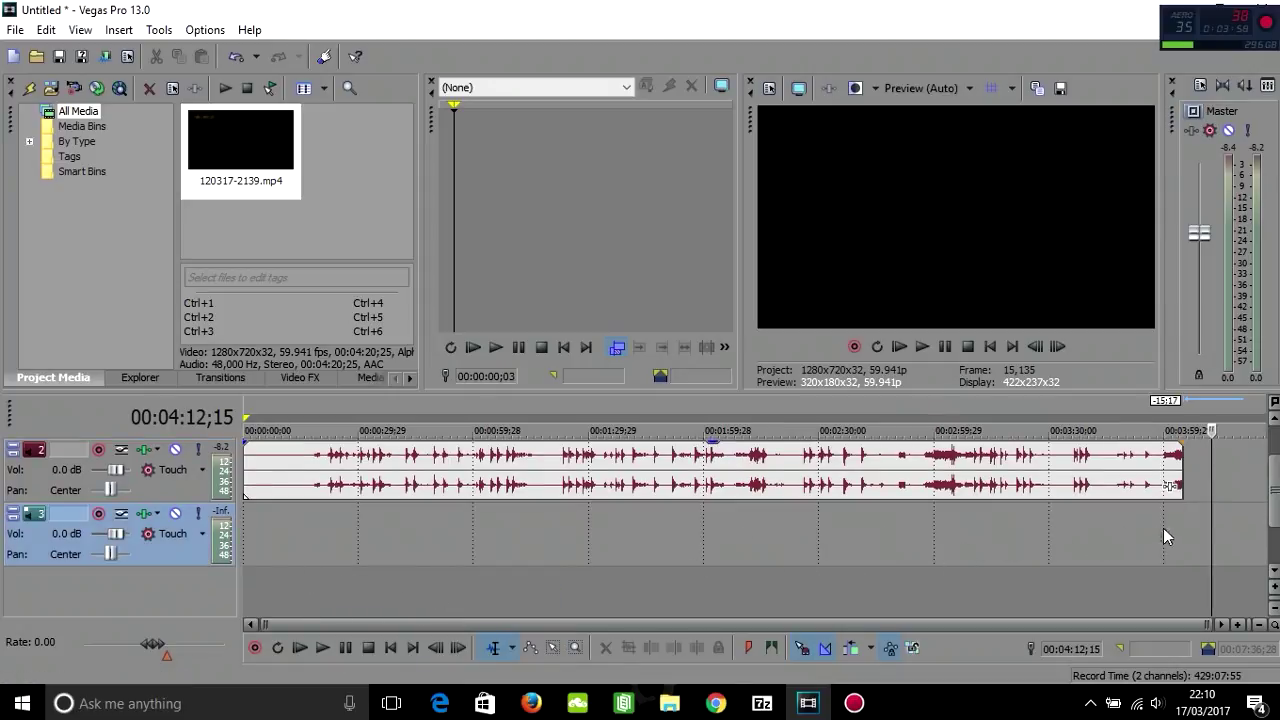
Import "01 Happy Man" from the Derek Ryan "Happy Man" folder in Music onto the new audio track, starting at 00:00:00;00
click(1205, 515)
key(ctrl+Home)
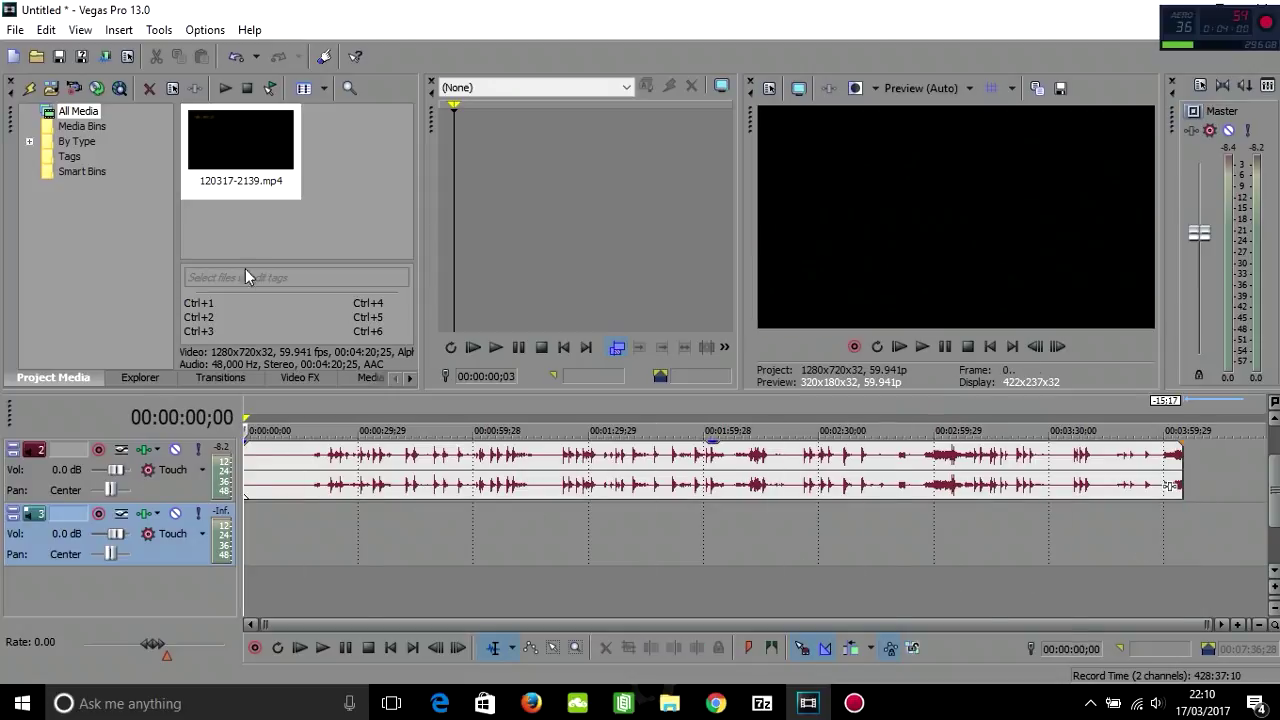
click(15, 30)
click(40, 66)
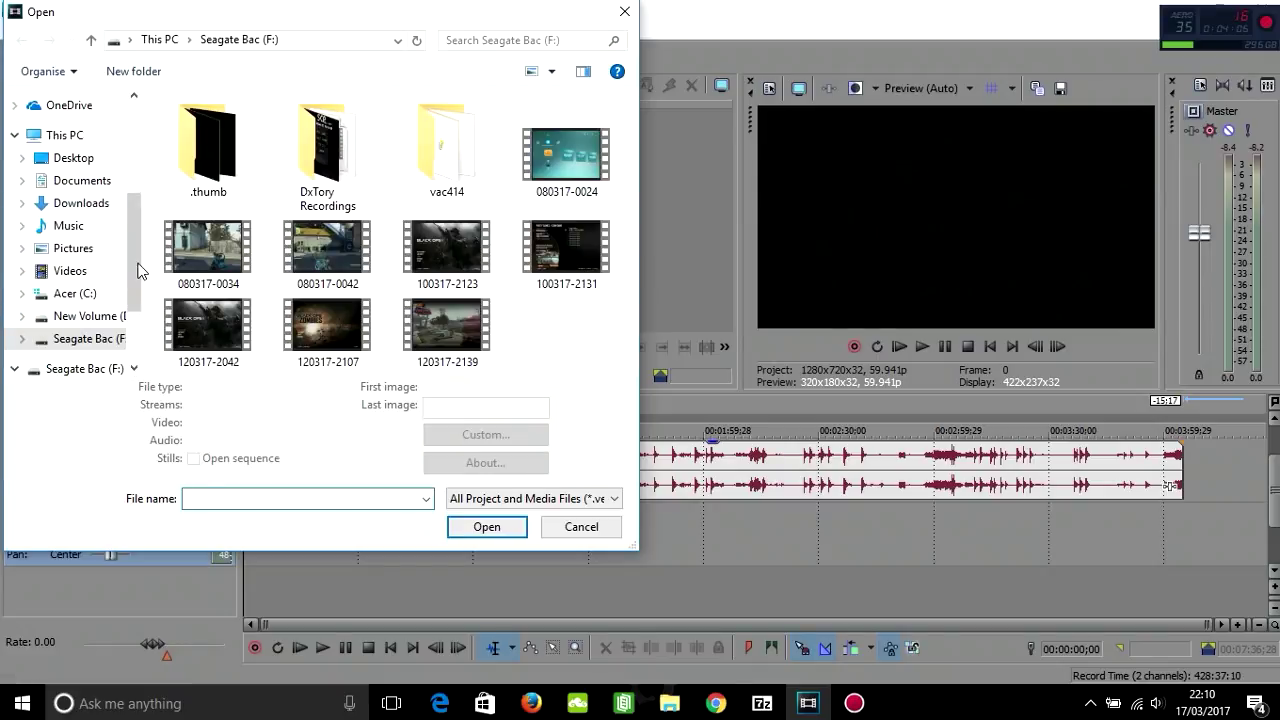
click(106, 225)
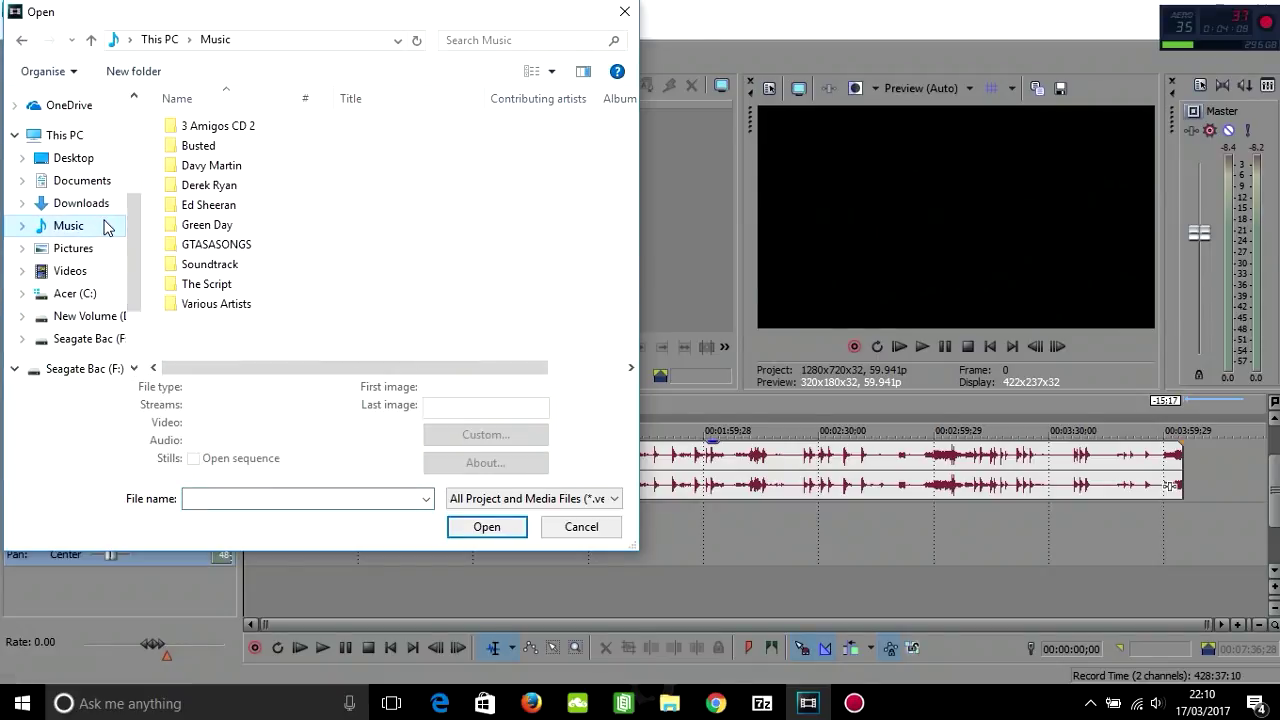
double_click(222, 187)
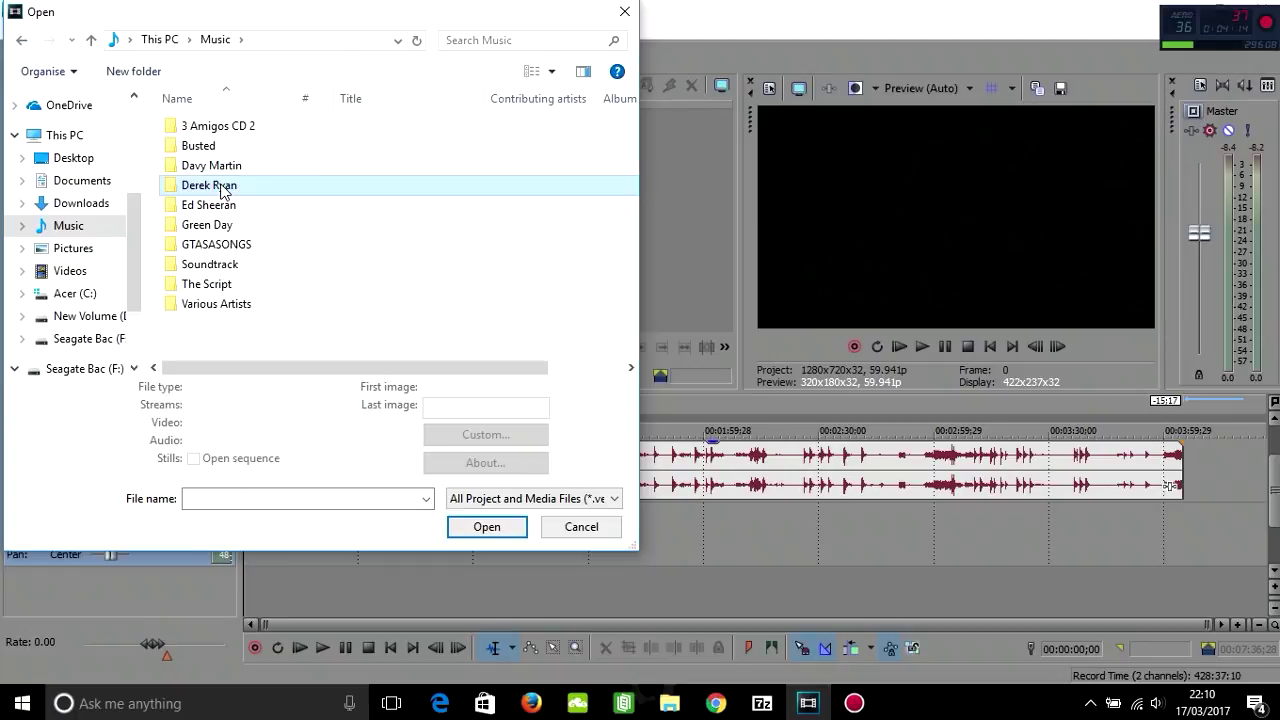
double_click(247, 132)
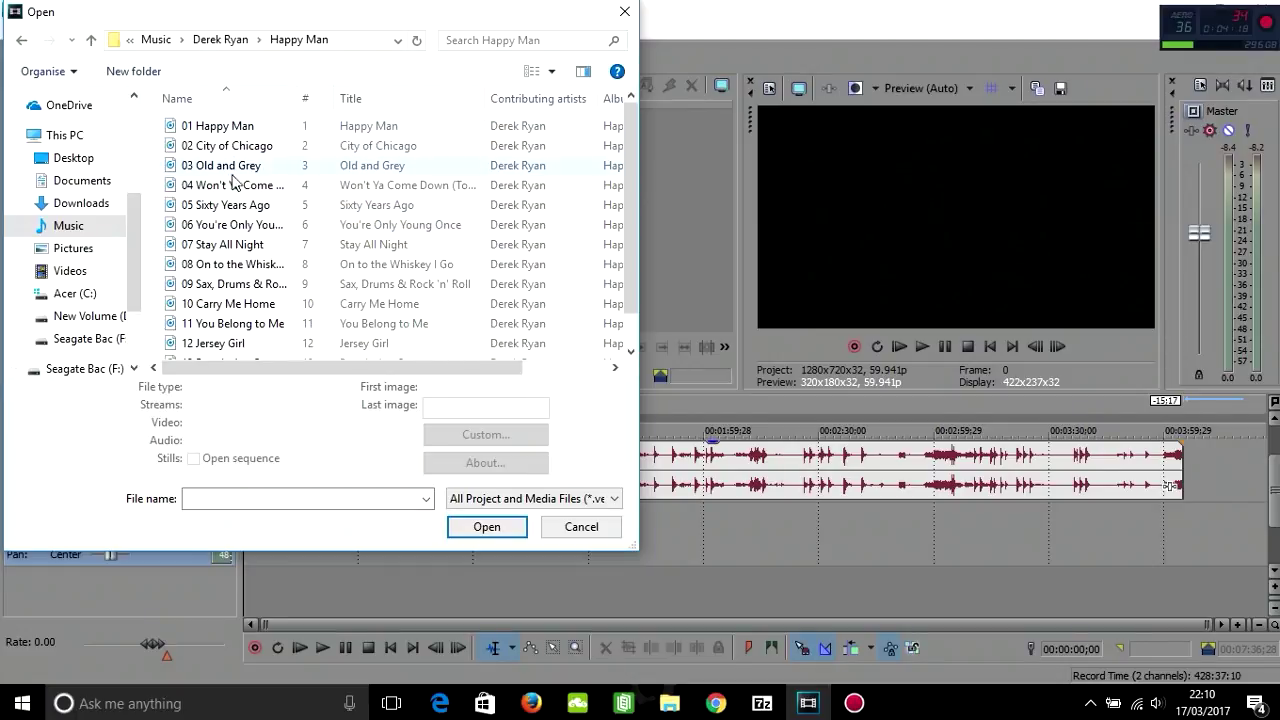
double_click(246, 132)
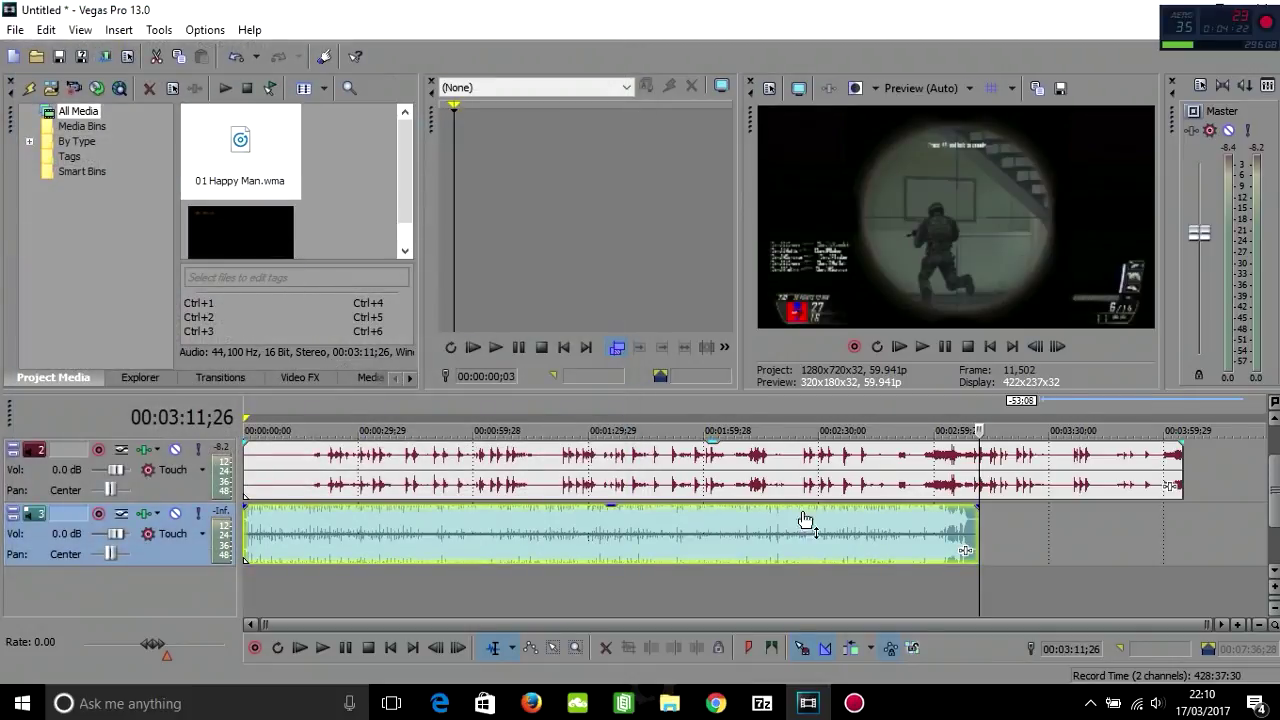
Play the project from 00:00:04;04 to hear the song together with the gameplay audio
click(487, 478)
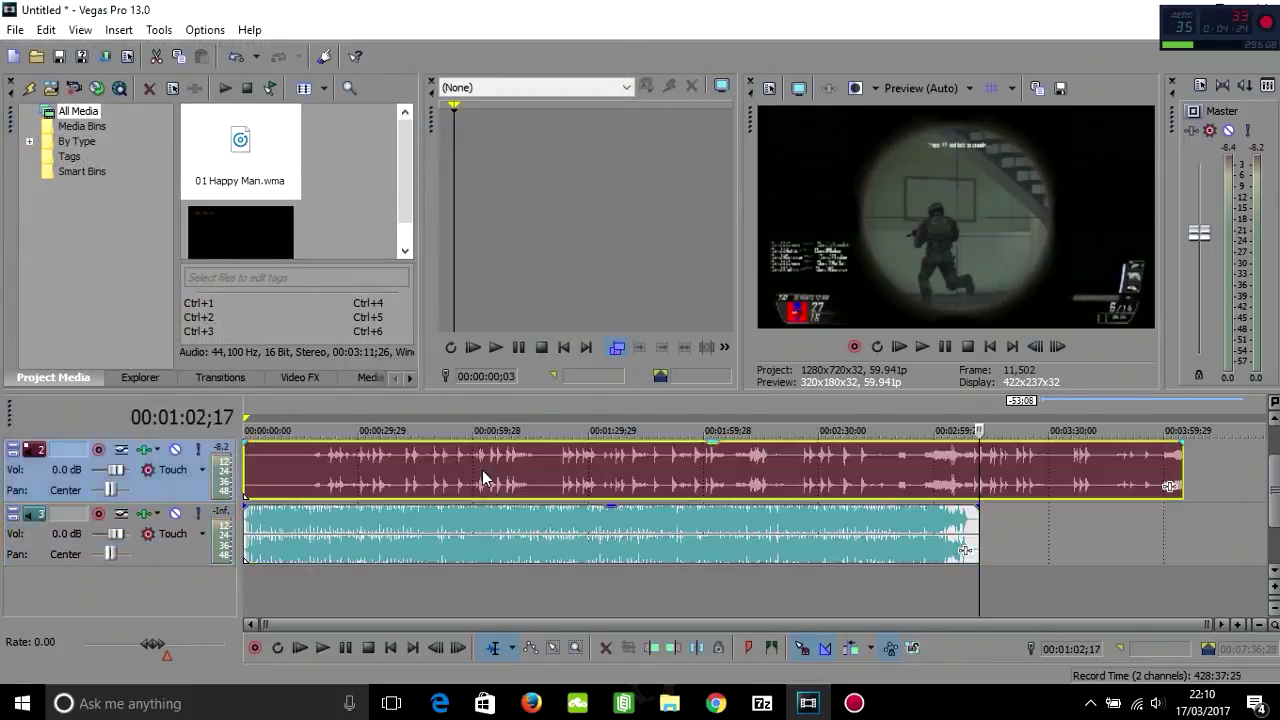
click(457, 470)
click(258, 469)
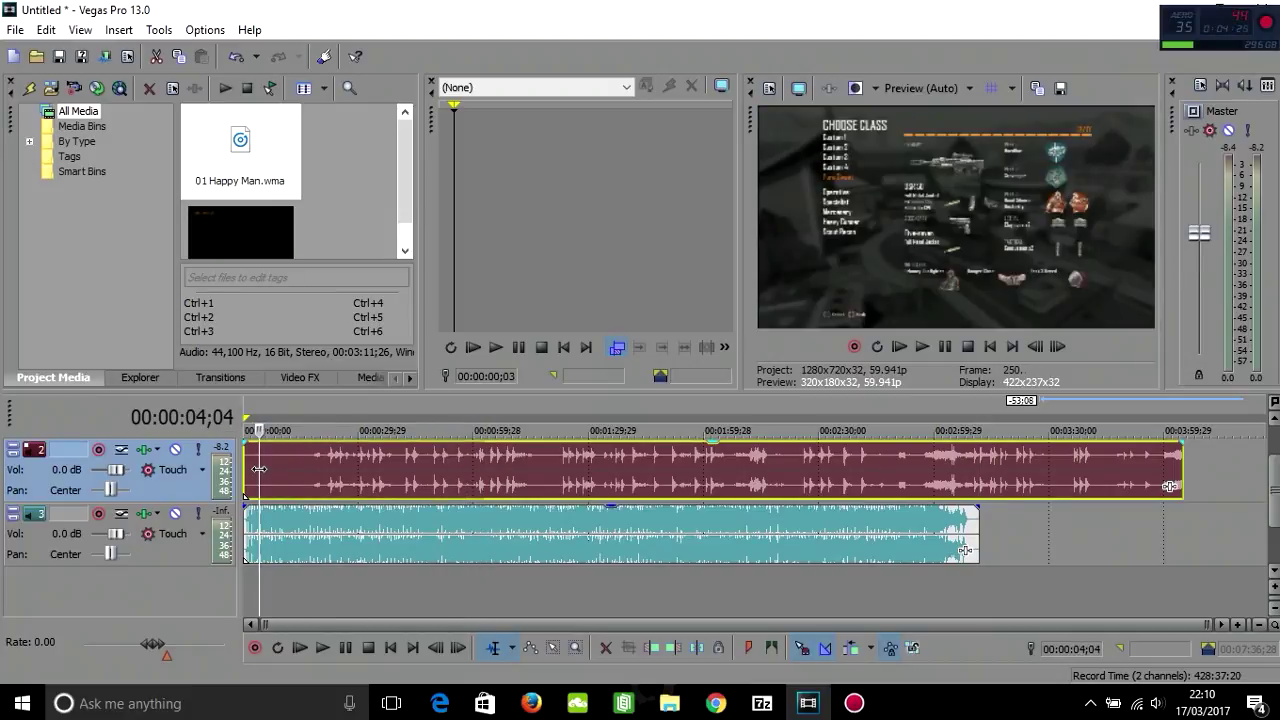
click(922, 346)
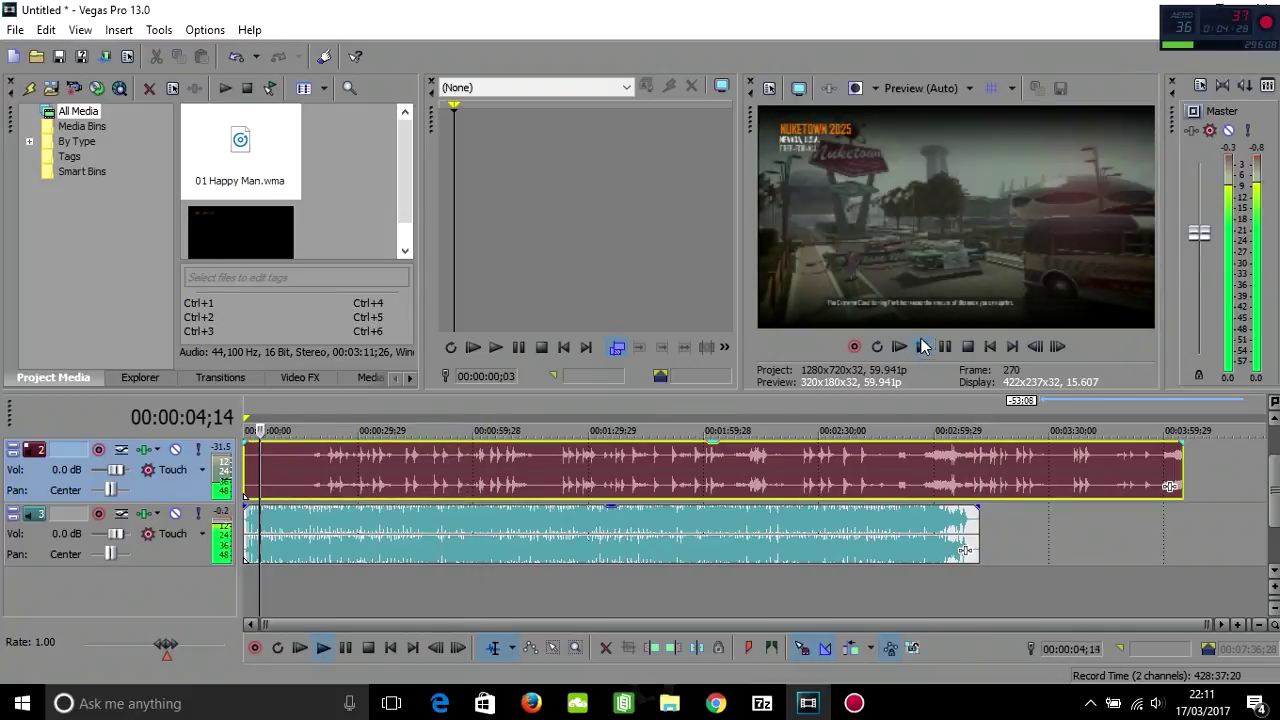
click(947, 345)
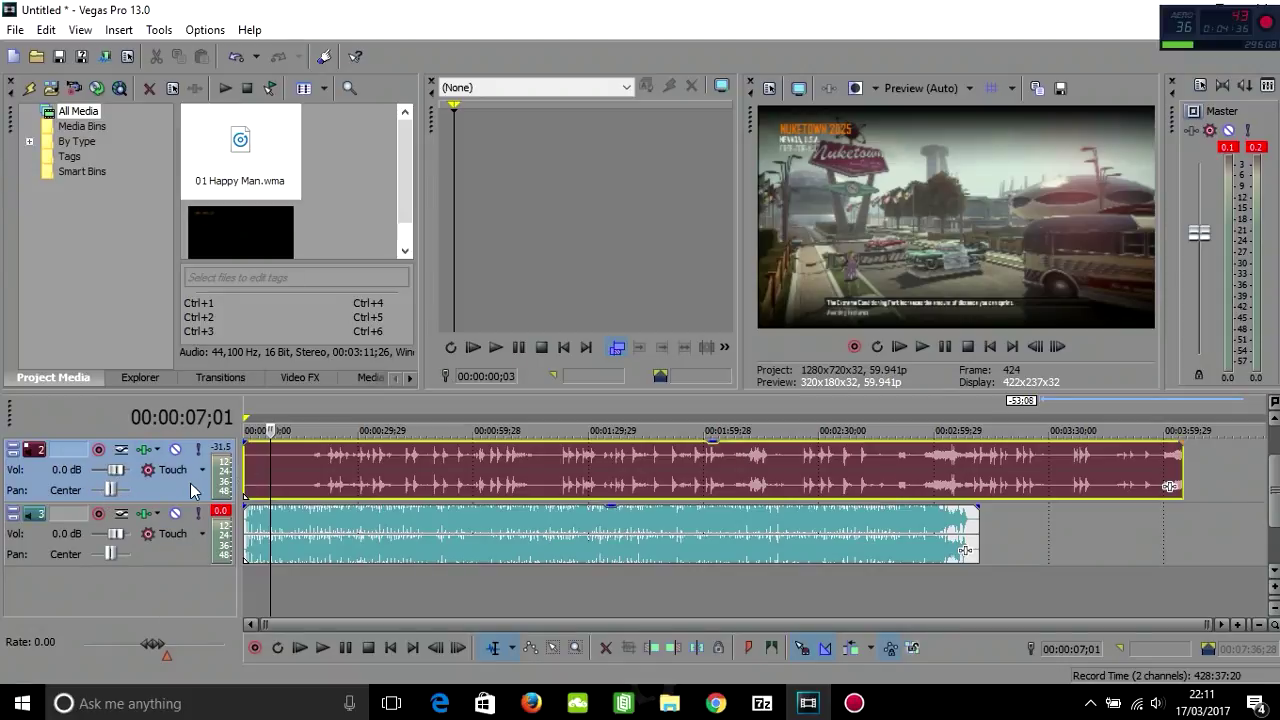
Silence the gameplay audio by lowering its track volume to -Inf
drag(122, 474, 186, 443)
drag(139, 471, 96, 472)
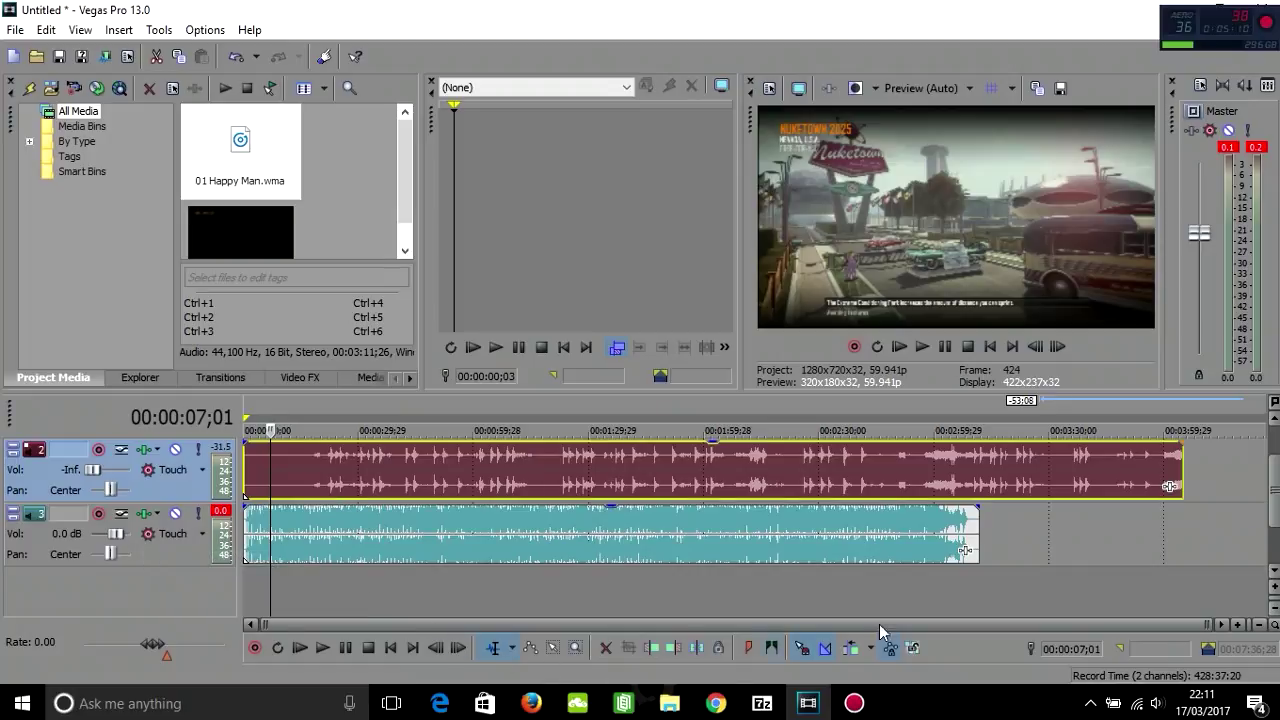
Give the song a fade-out of about 28 seconds and a fade-in of about 30 seconds
drag(972, 530, 978, 533)
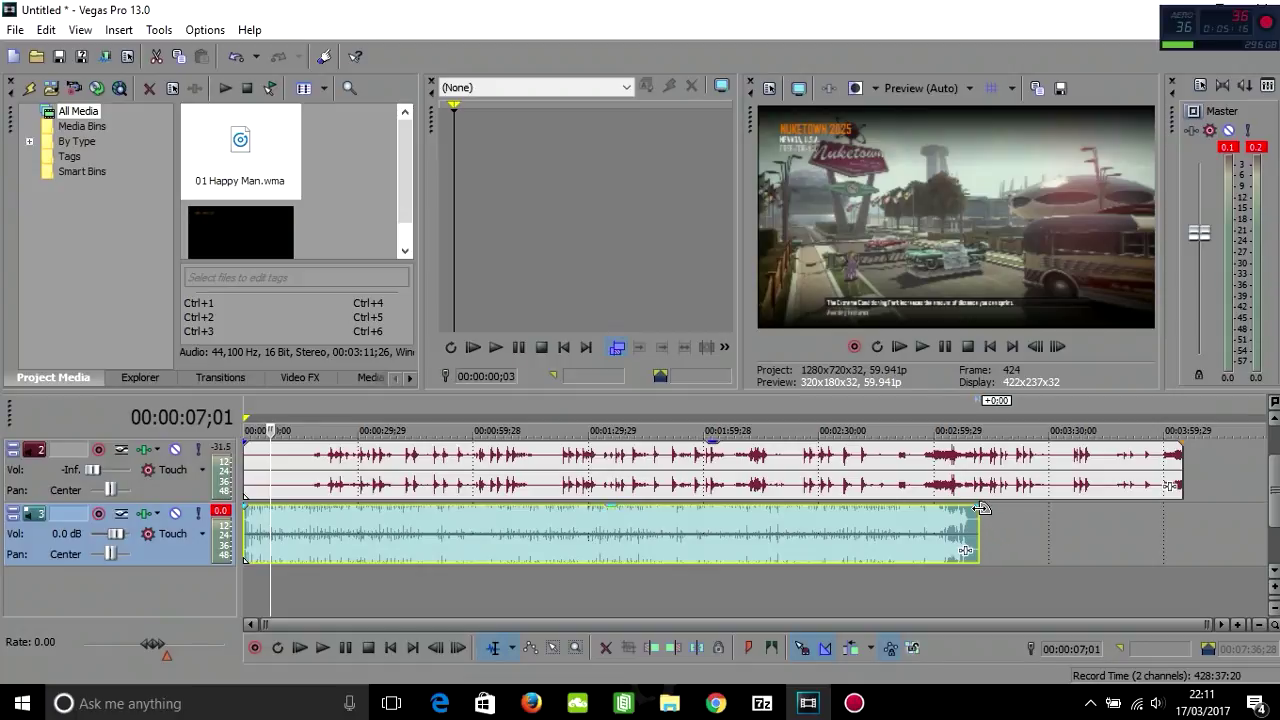
drag(981, 509, 872, 530)
drag(242, 508, 357, 512)
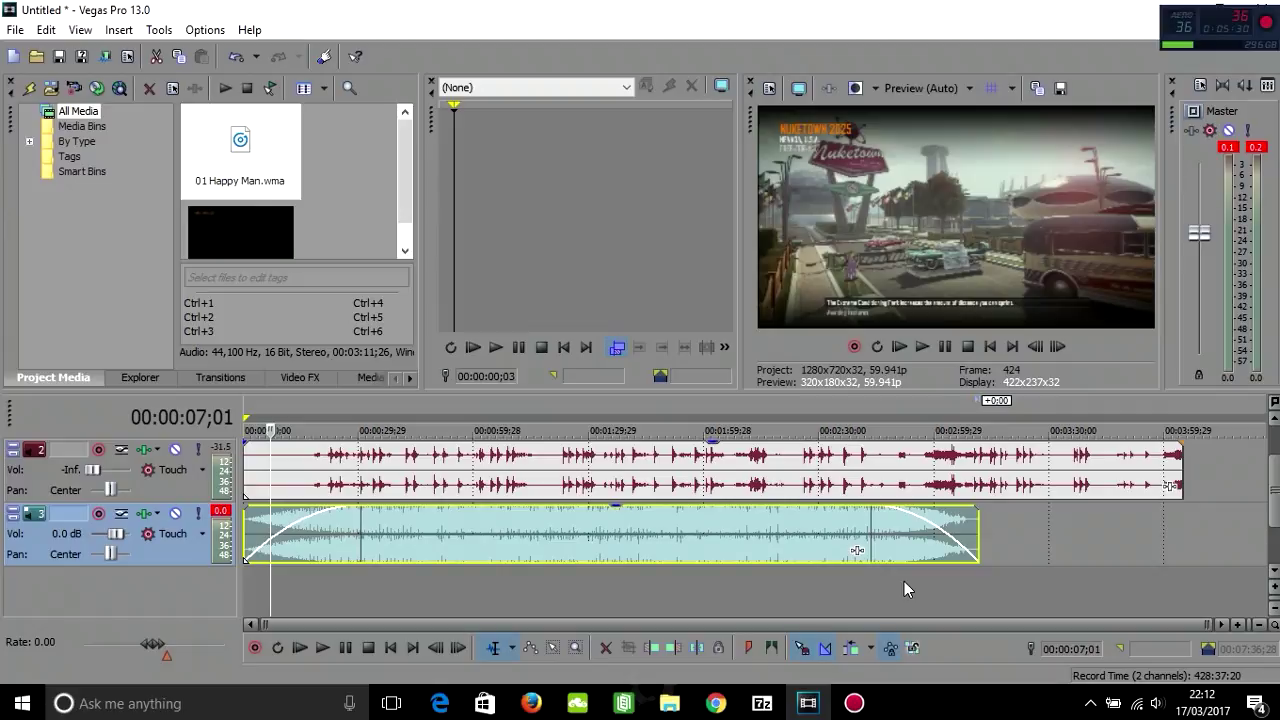
Try a fade-out of about 23 seconds at the end of the gameplay video clip and remove it again
scroll(1274, 470, up, 1)
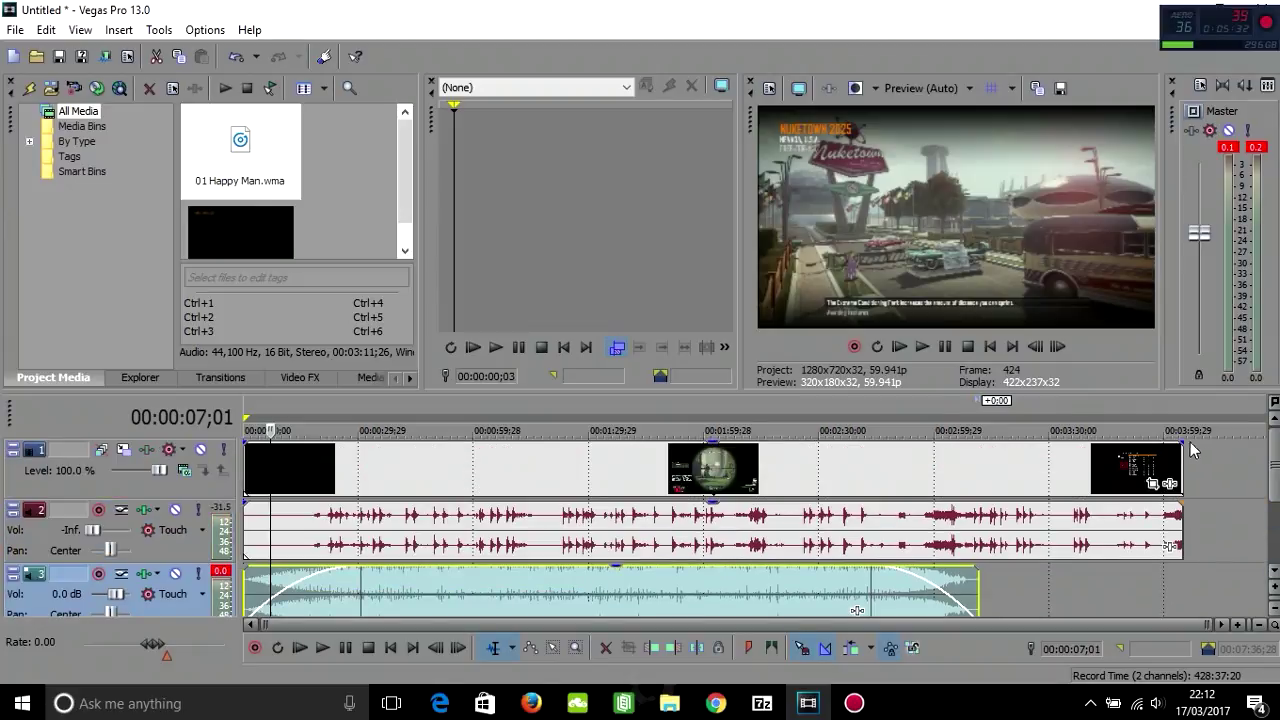
drag(1192, 450, 1095, 445)
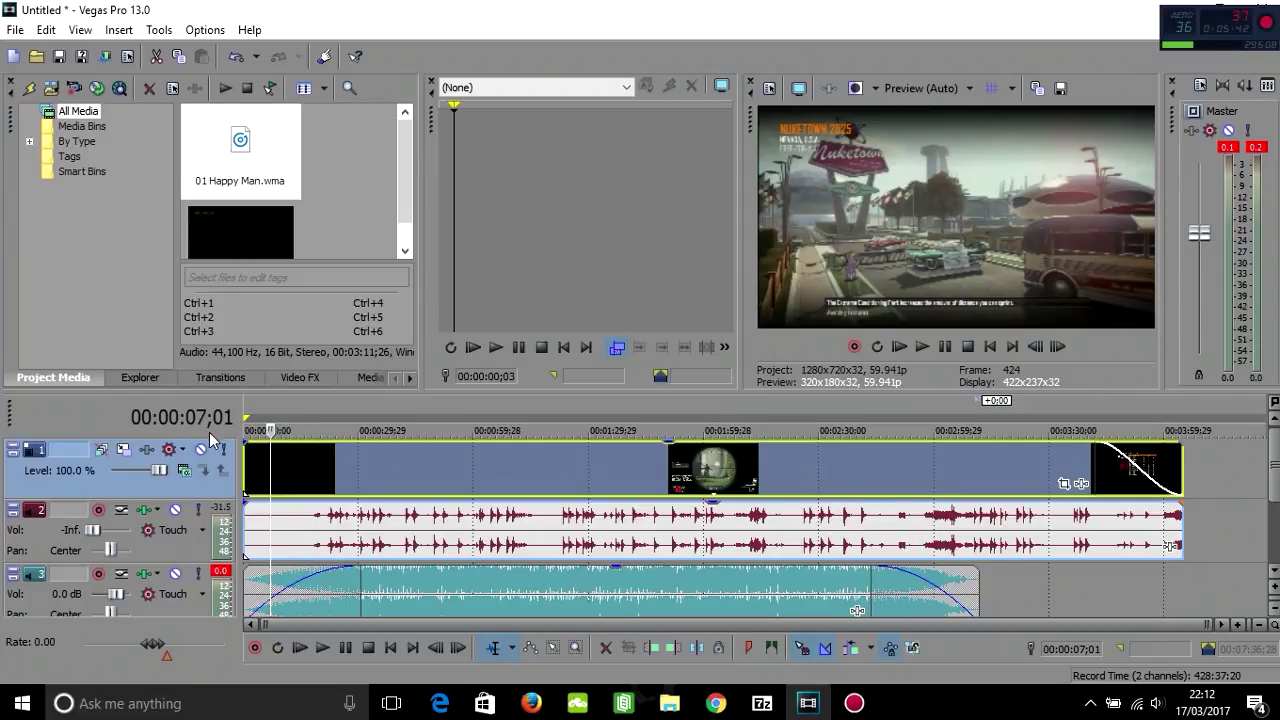
mouse_move(243, 445)
mouse_down()
mouse_move(293, 443)
mouse_move(244, 444)
mouse_up()
drag(1094, 436, 1208, 438)
Delete the Happy Man song from its audio track
click(907, 588)
right_click(907, 588)
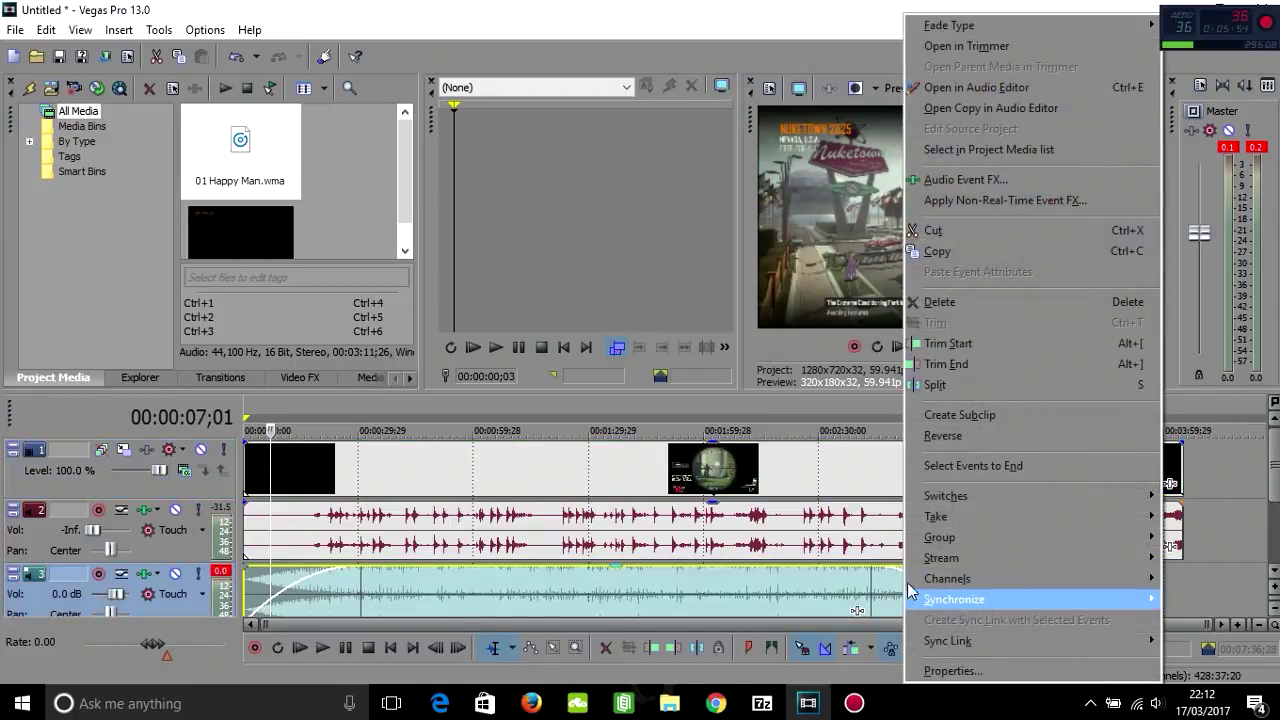
click(953, 308)
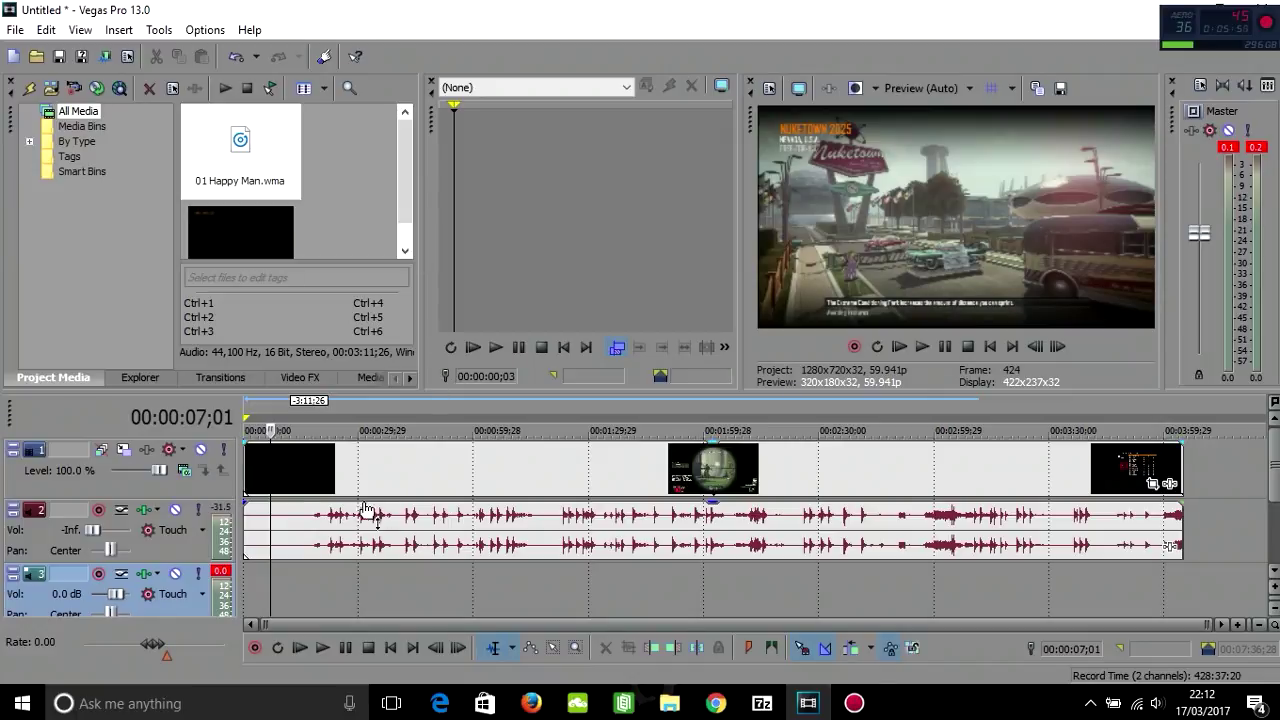
Return the playhead to the start and make a time selection over the whole trimmed clip, from 00:00:00;00 to 00:04:05;07
drag(268, 490, 246, 490)
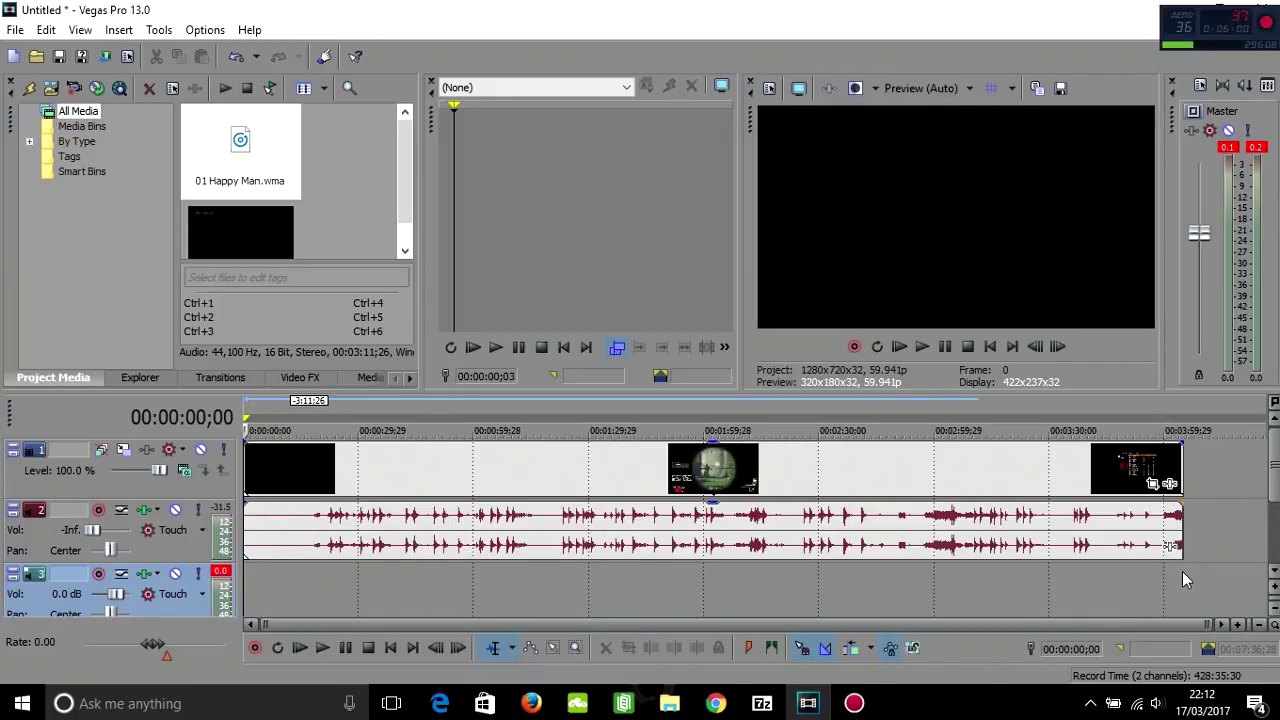
drag(1183, 576, 173, 566)
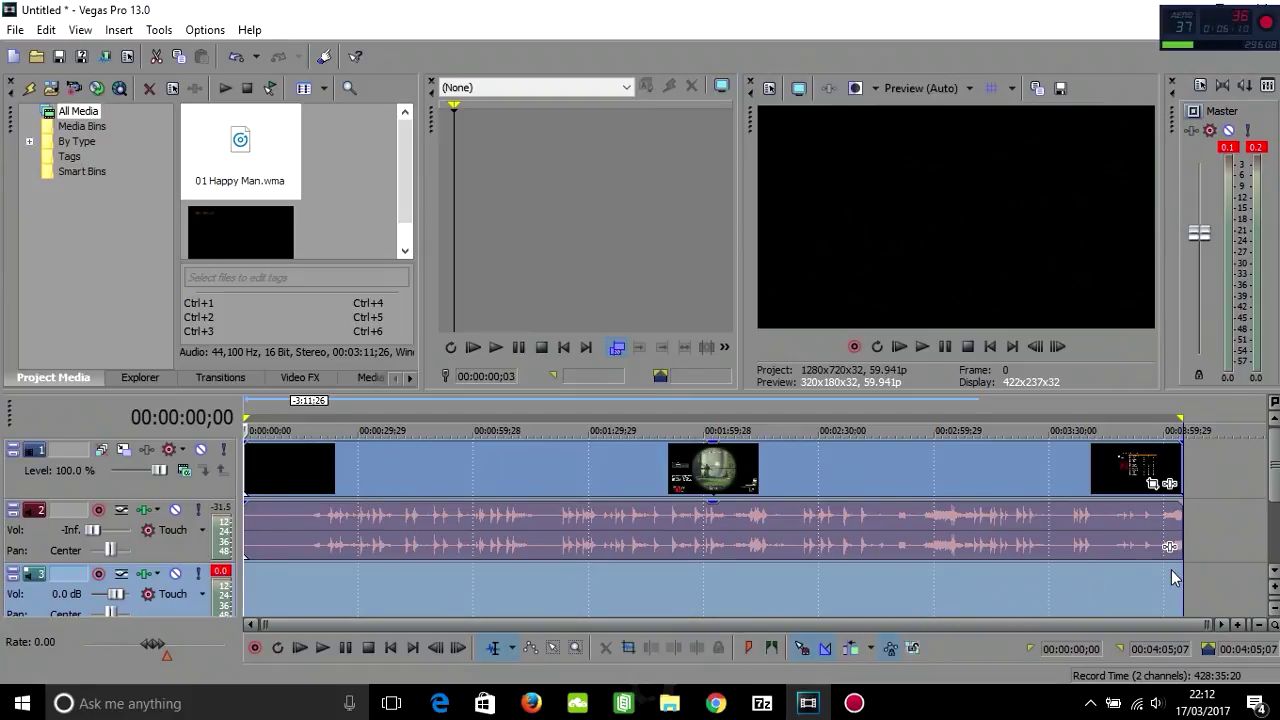
click(12, 30)
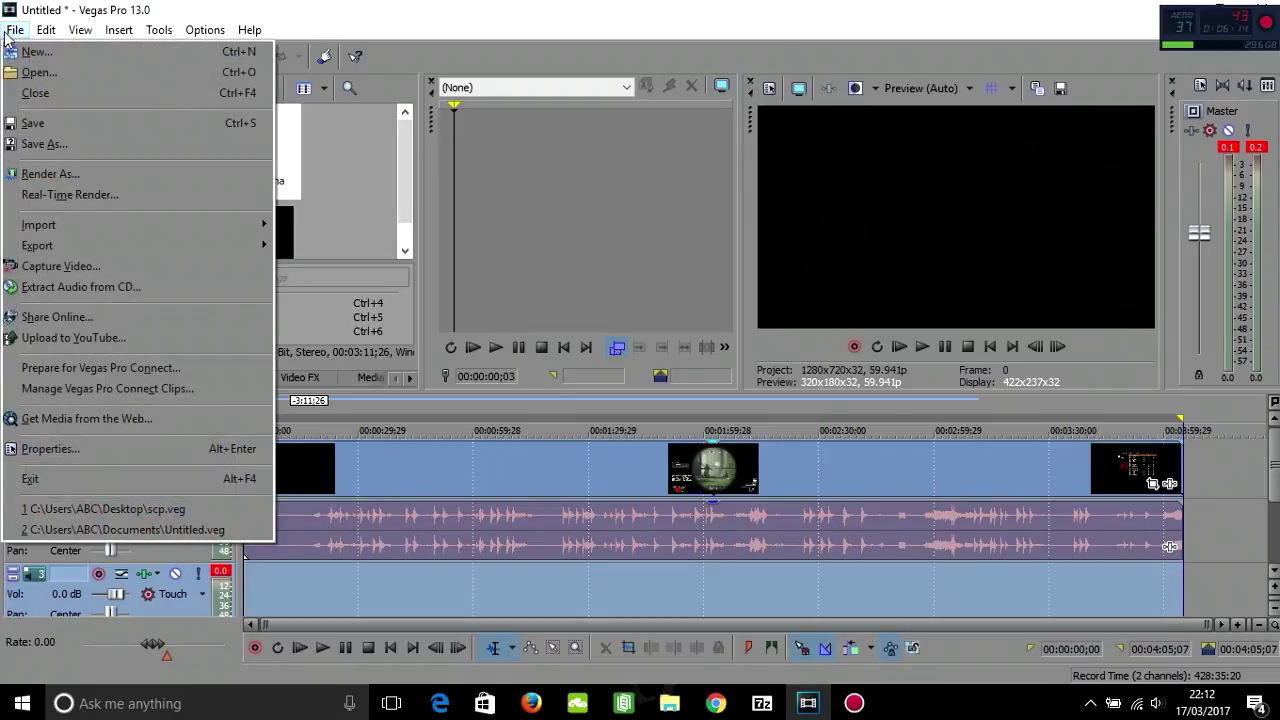
mouse_move(40, 30)
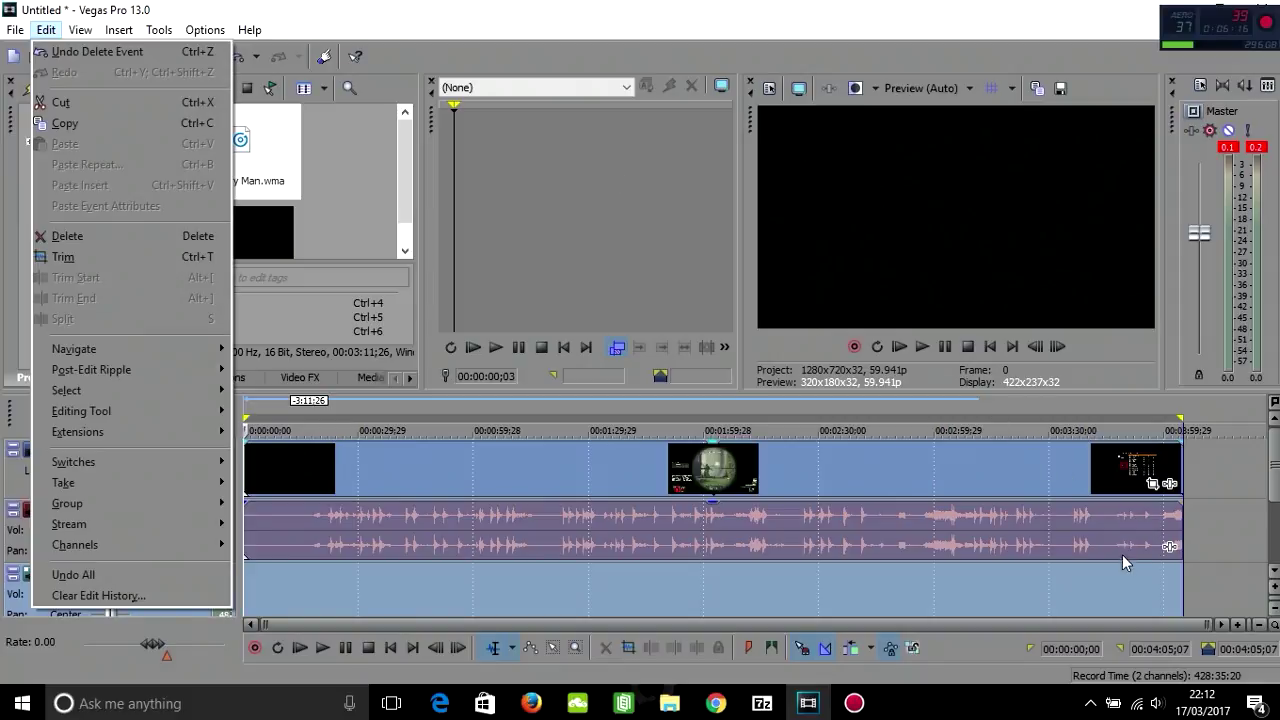
click(1182, 607)
drag(1177, 593, 244, 596)
Open the Render As settings, mark the "youtube render" template as a favourite and open its custom settings
click(15, 30)
click(62, 176)
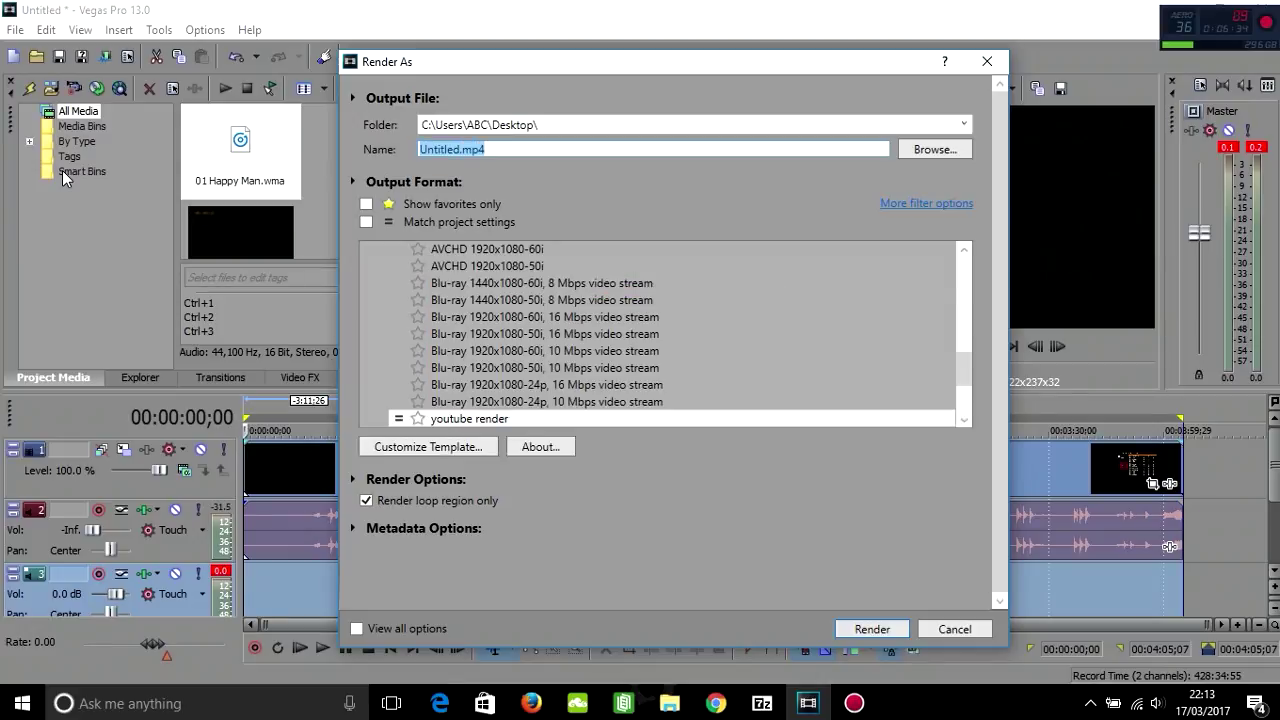
click(414, 419)
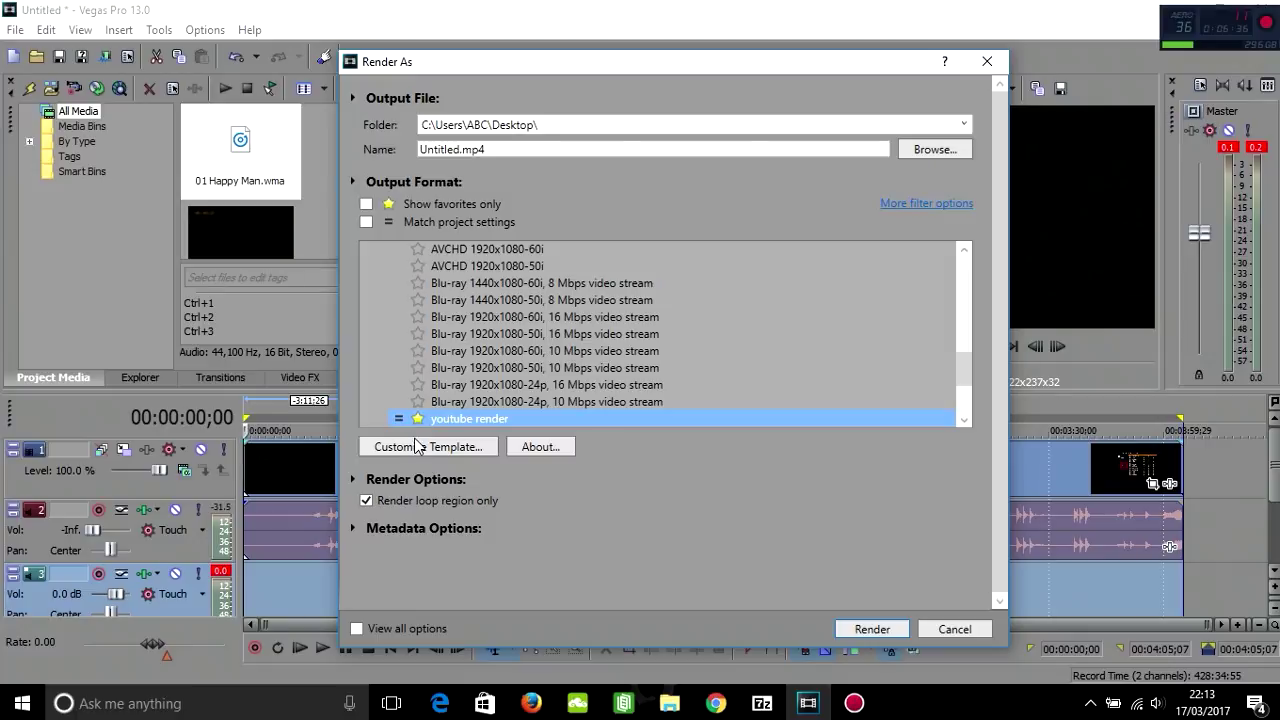
click(470, 449)
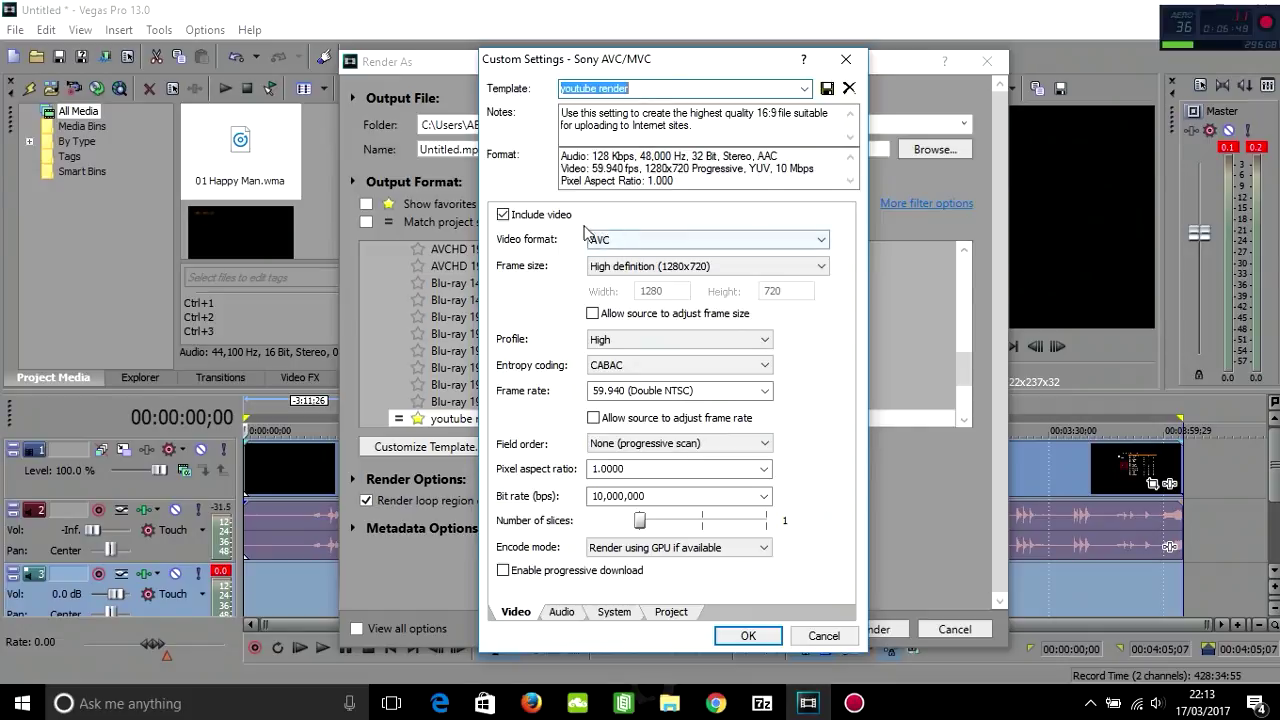
Set the template's frame size to High definition (1280x720) and its frame rate to 59.940 (Double NTSC)
click(720, 270)
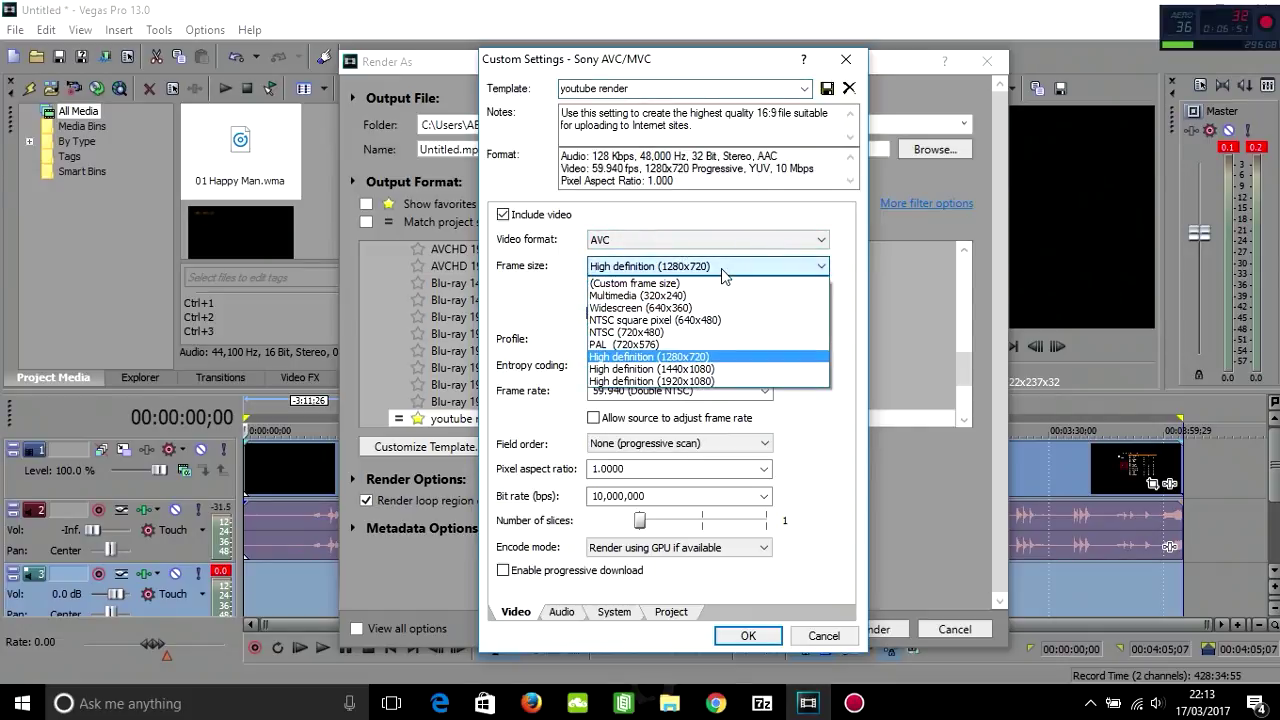
click(717, 356)
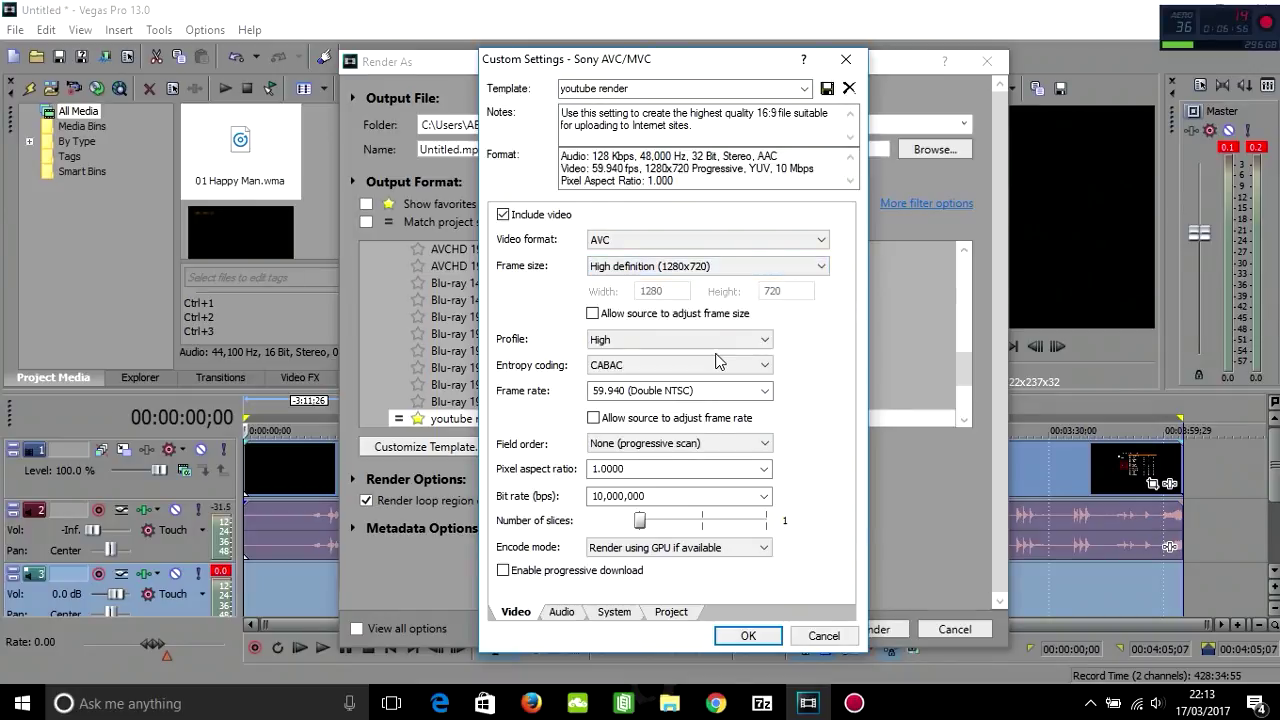
click(716, 390)
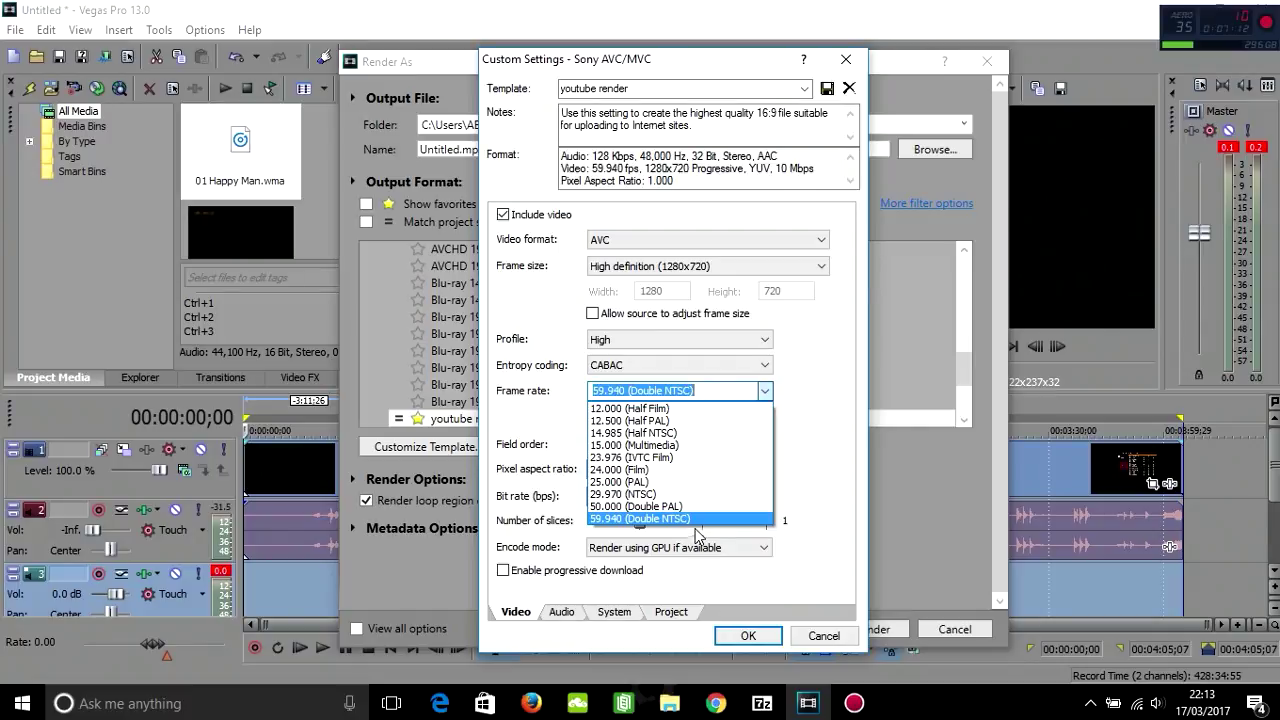
click(697, 520)
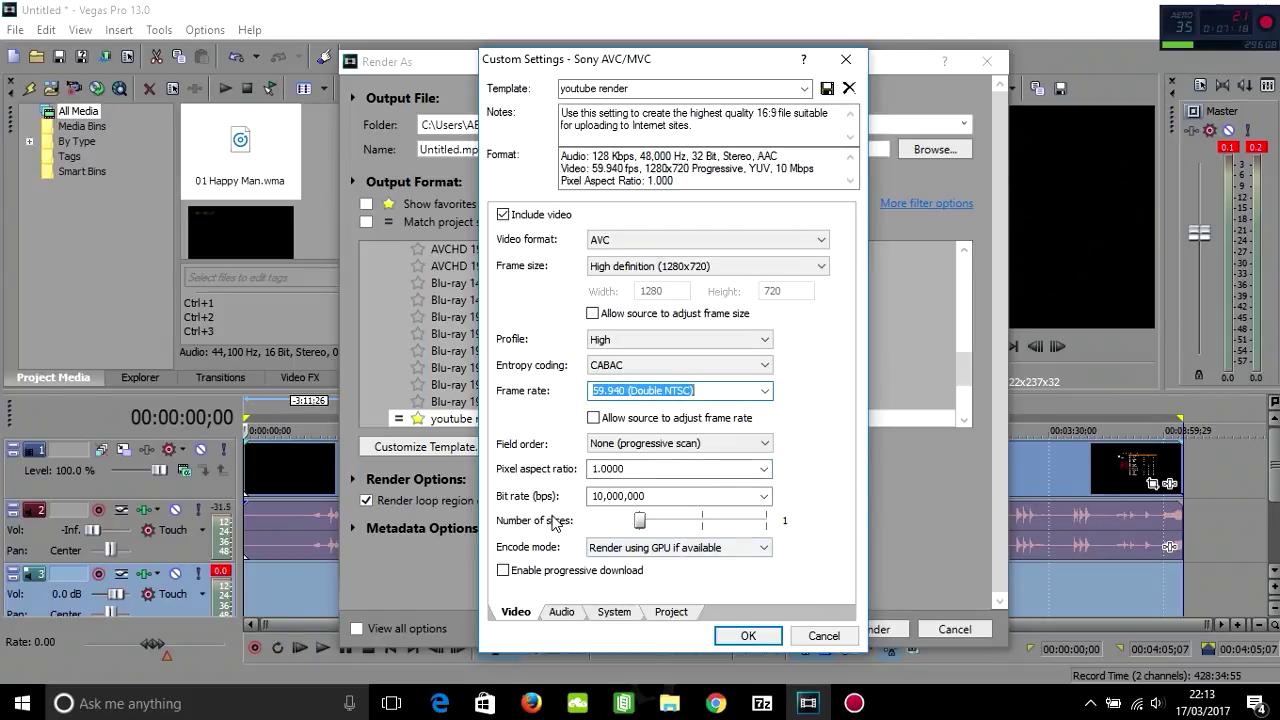
Switch the encode mode to Render using CPU only, and set it back to Render using GPU if available
click(655, 548)
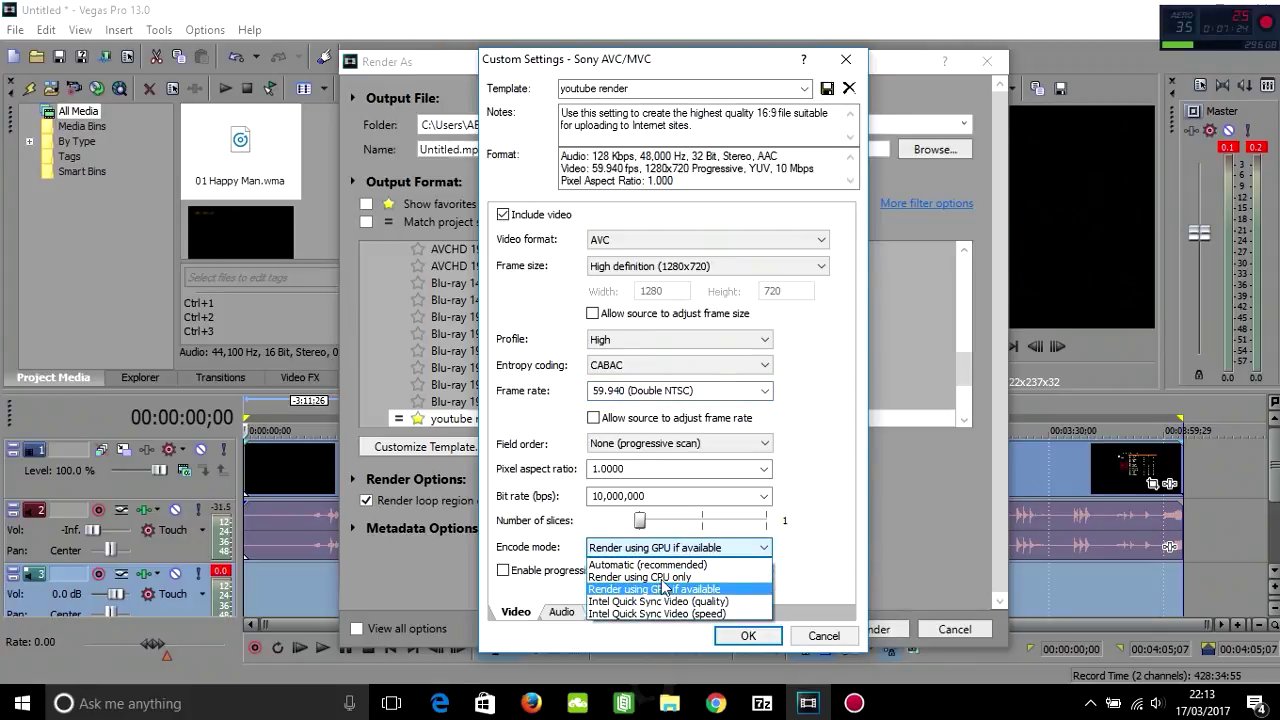
click(665, 578)
click(703, 550)
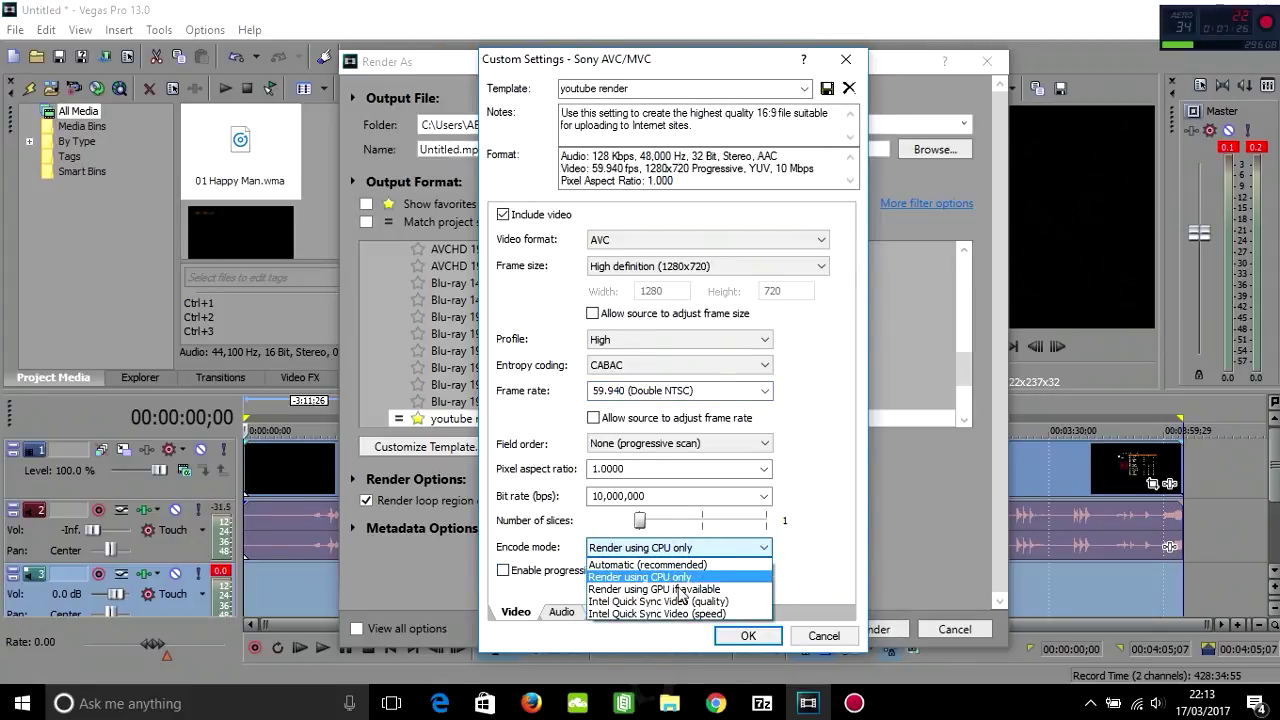
click(680, 589)
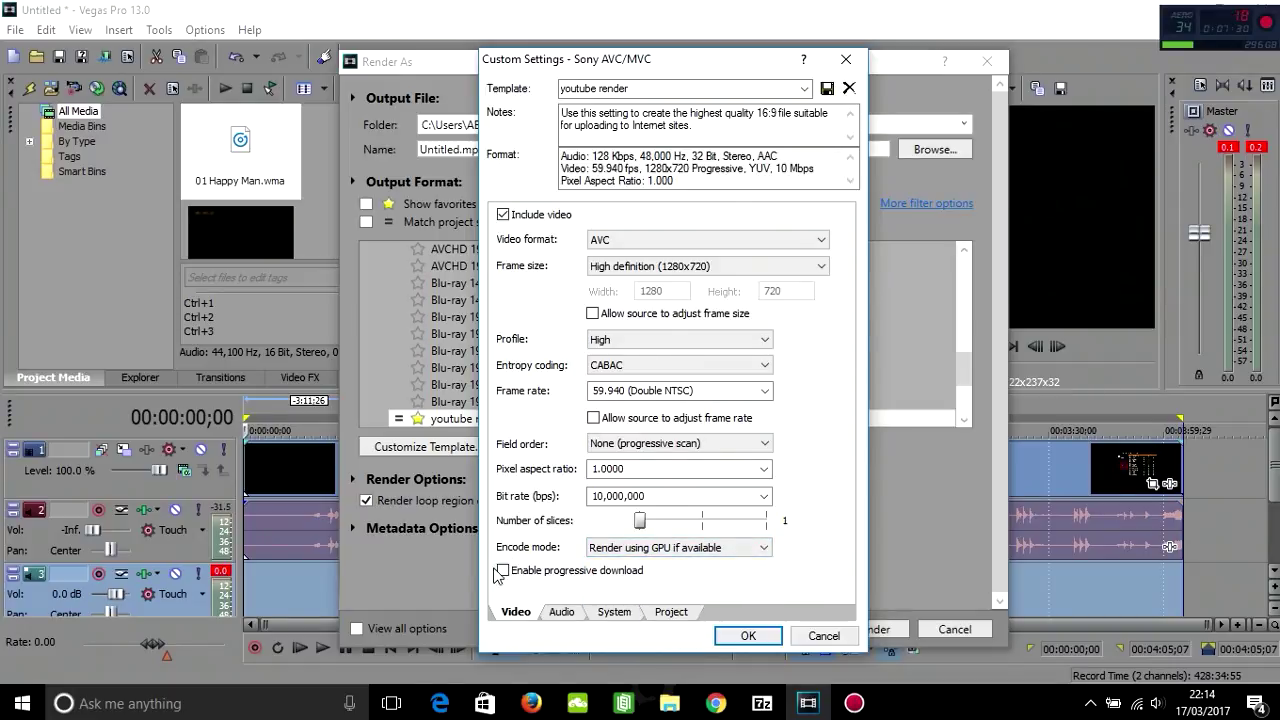
Open the template's audio settings and check the audio format options, keeping AAC
click(562, 611)
click(700, 240)
click(698, 244)
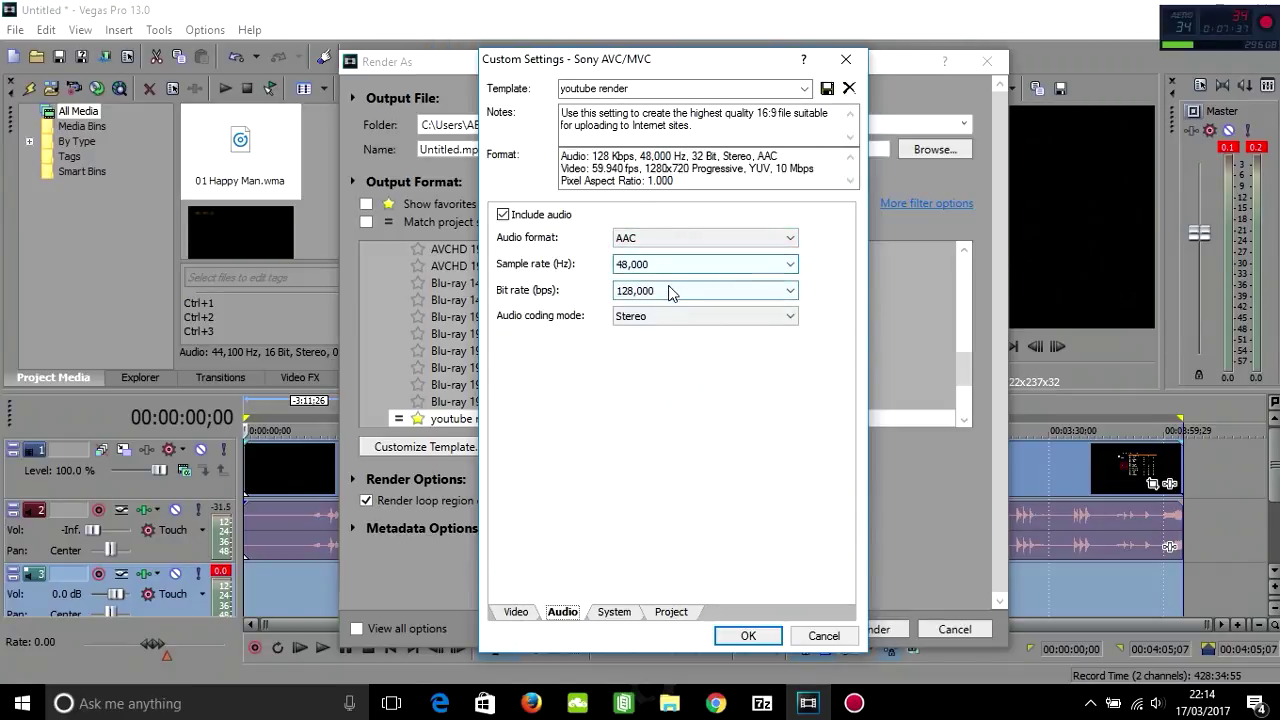
Check GPU availability for the template, and review its video rendering quality and color space options, keeping Best and Default
click(612, 611)
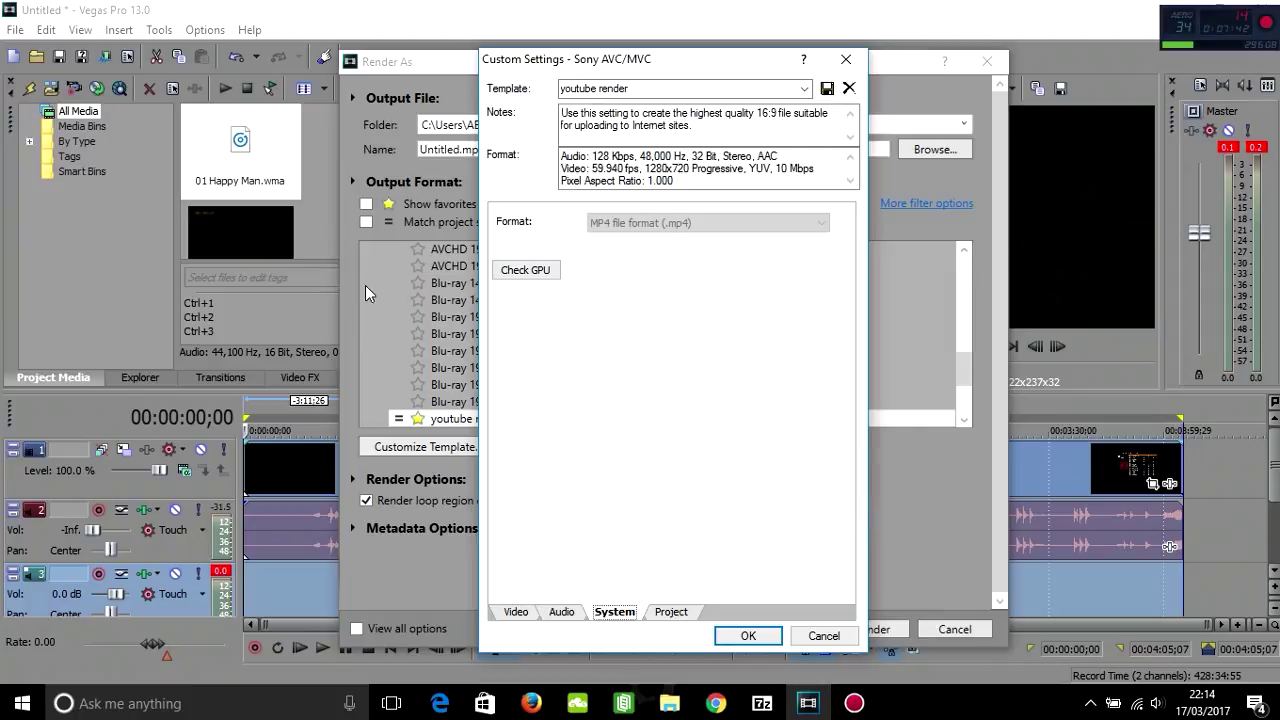
click(534, 276)
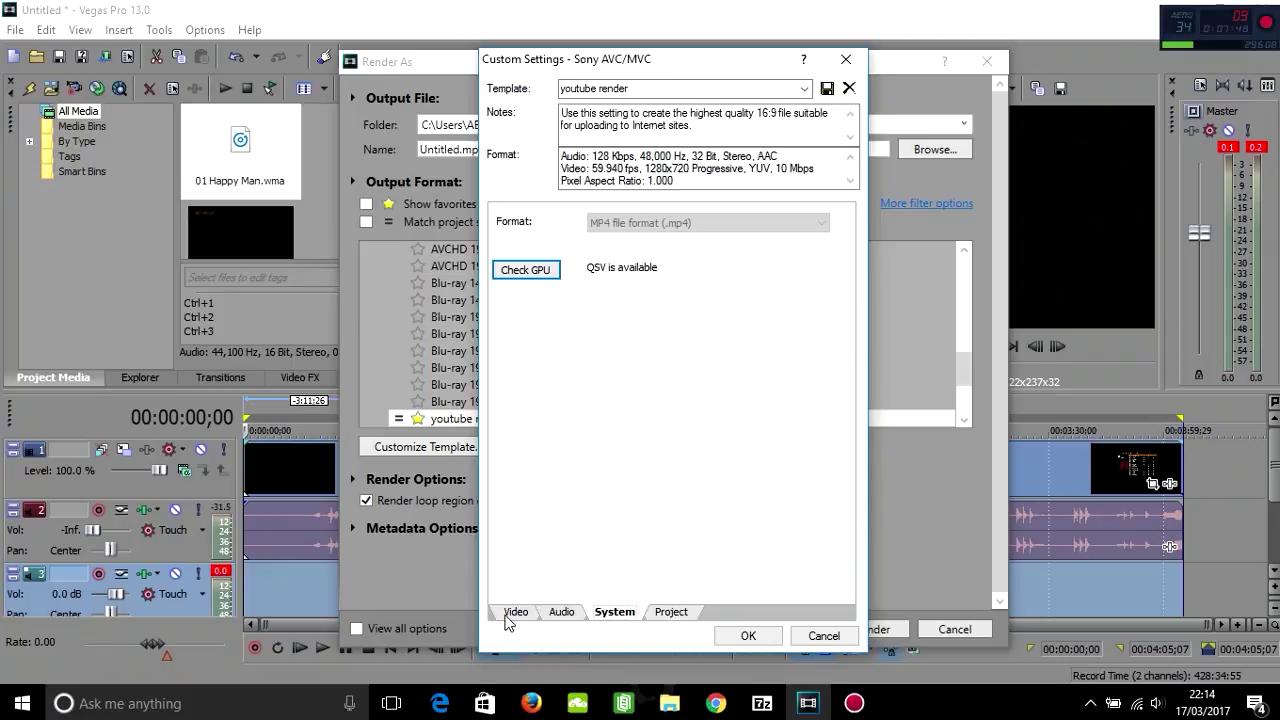
click(666, 612)
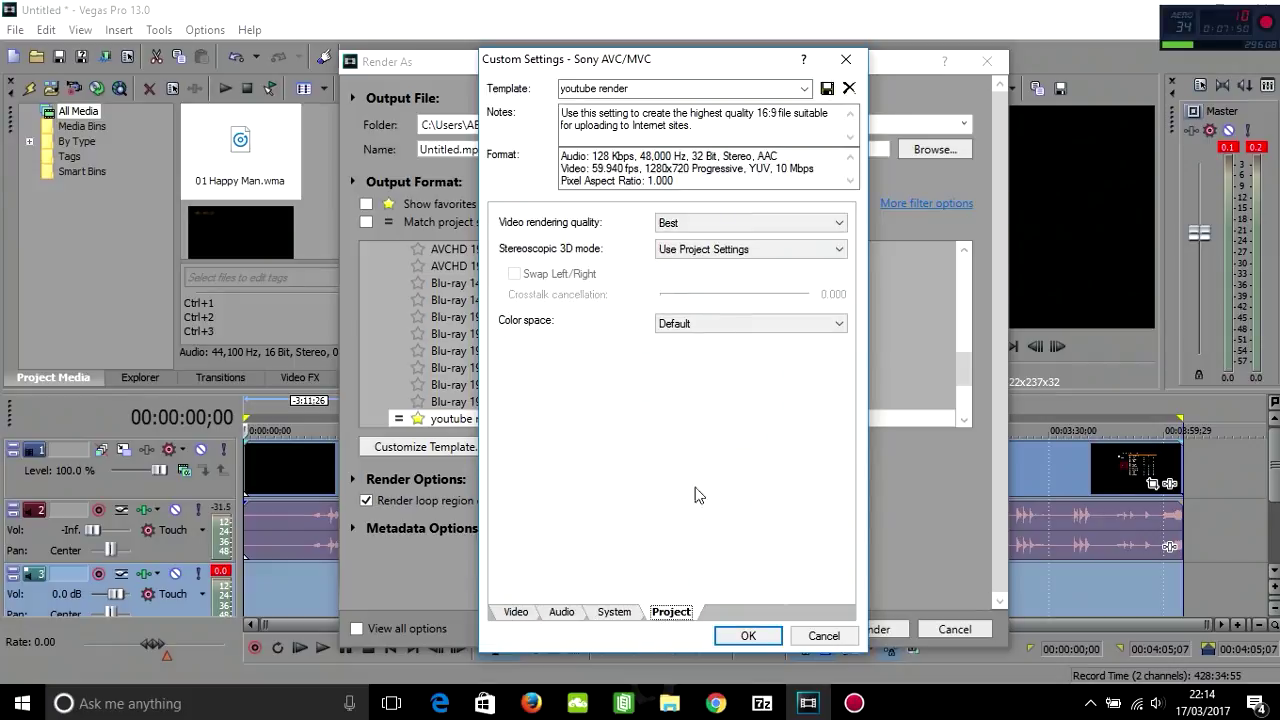
click(686, 226)
click(700, 293)
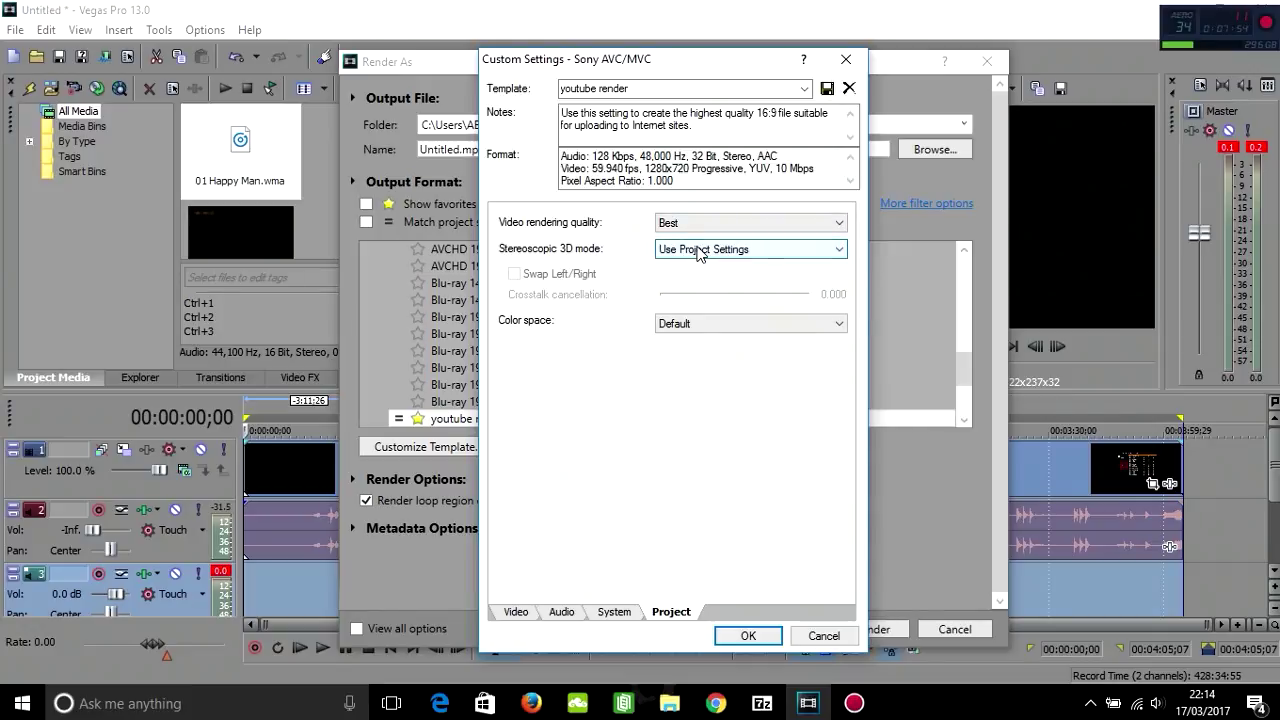
click(734, 322)
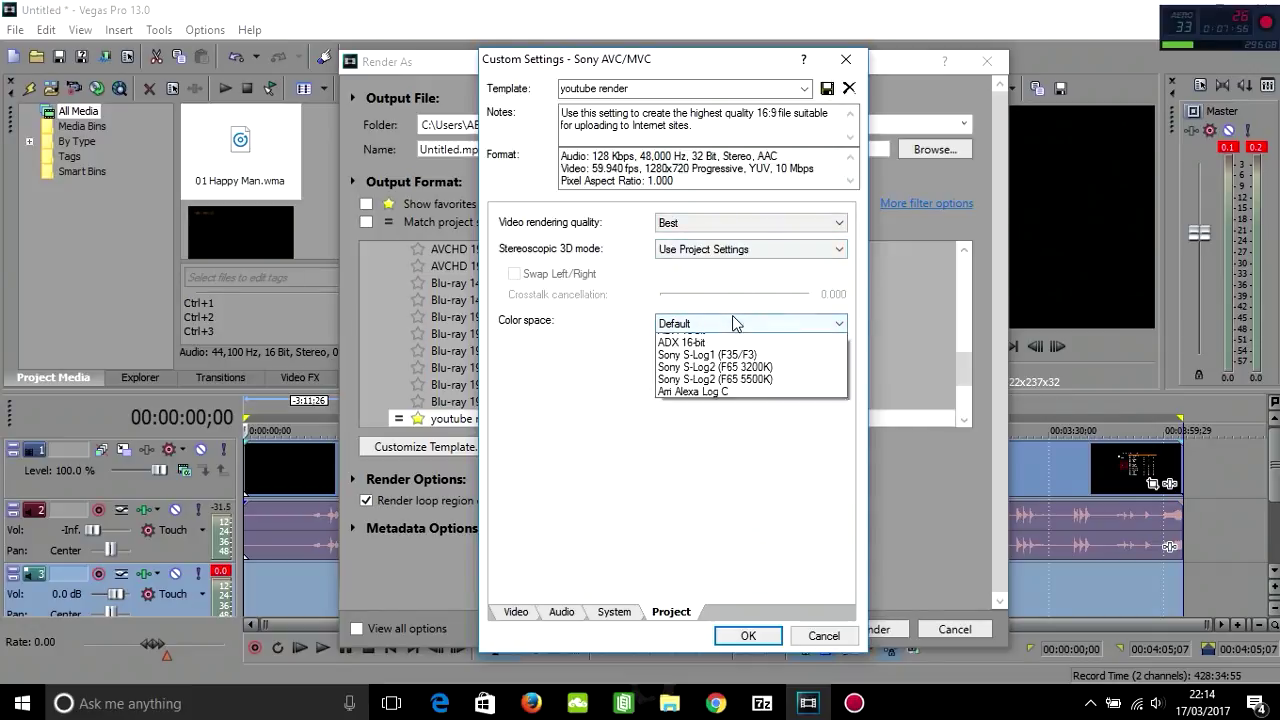
click(736, 346)
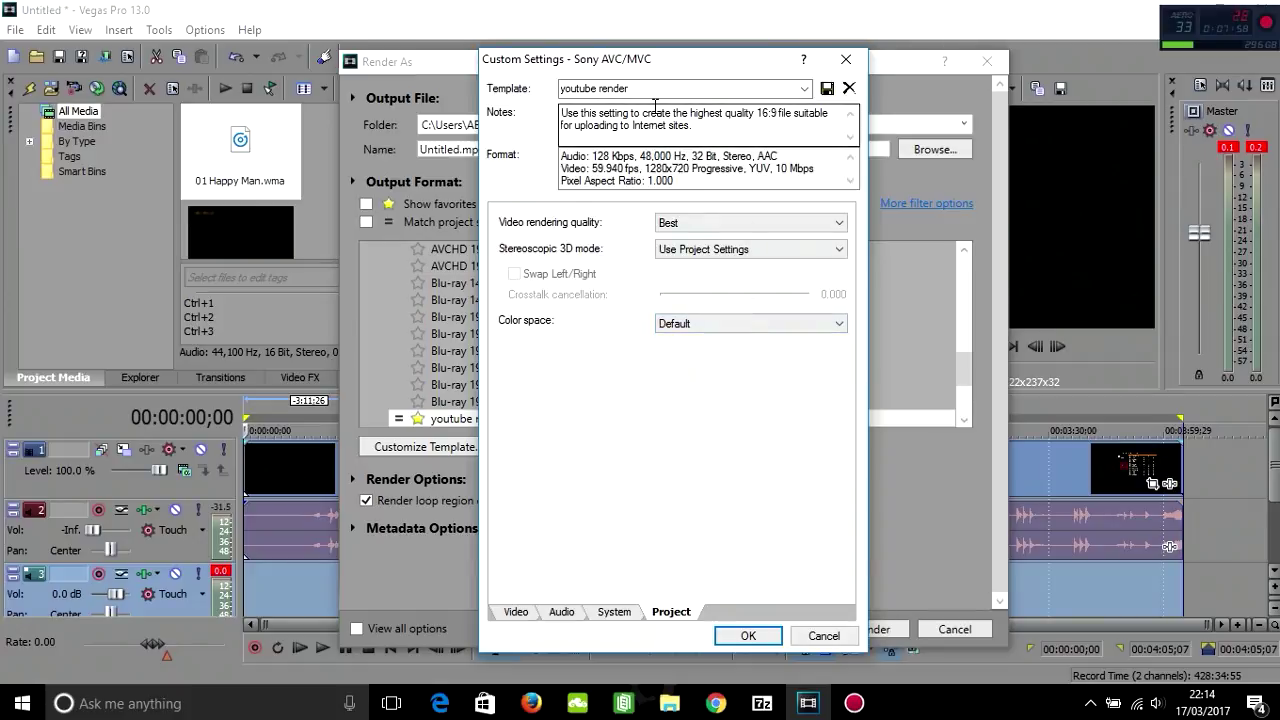
Enter "youtube render" as the template name, save the template and accept the custom settings
drag(650, 88, 560, 90)
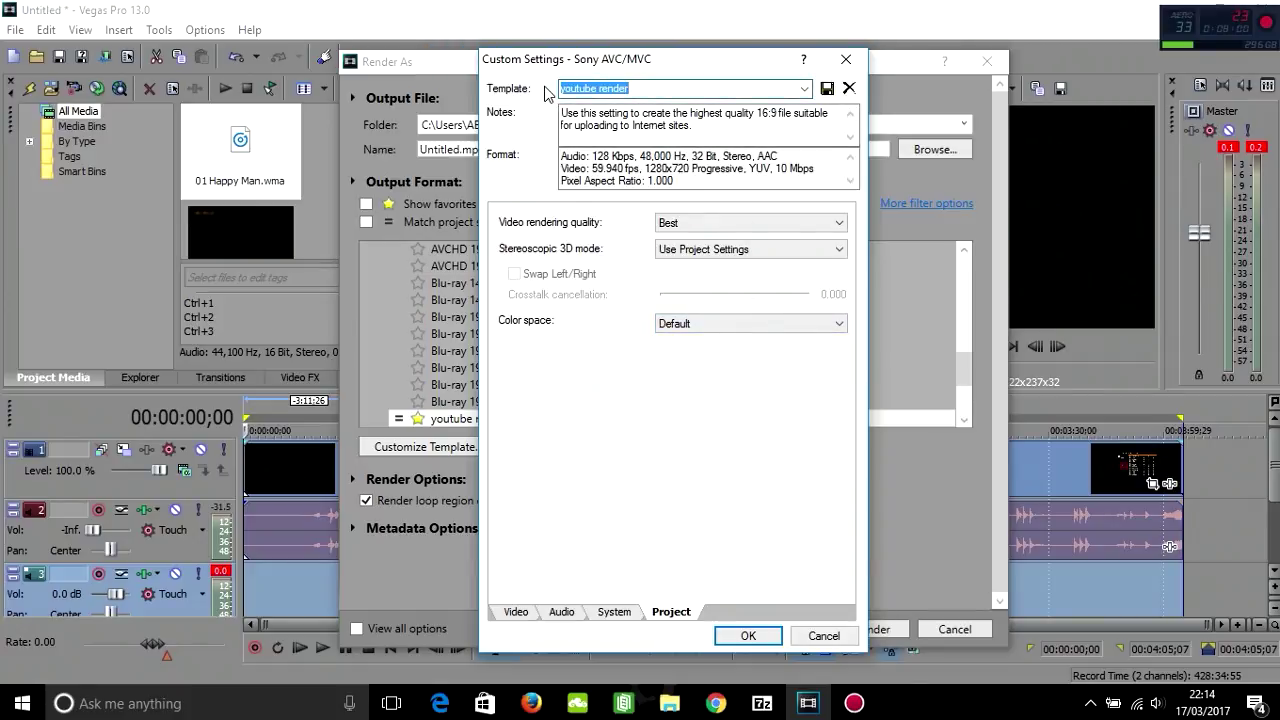
text(youtub)
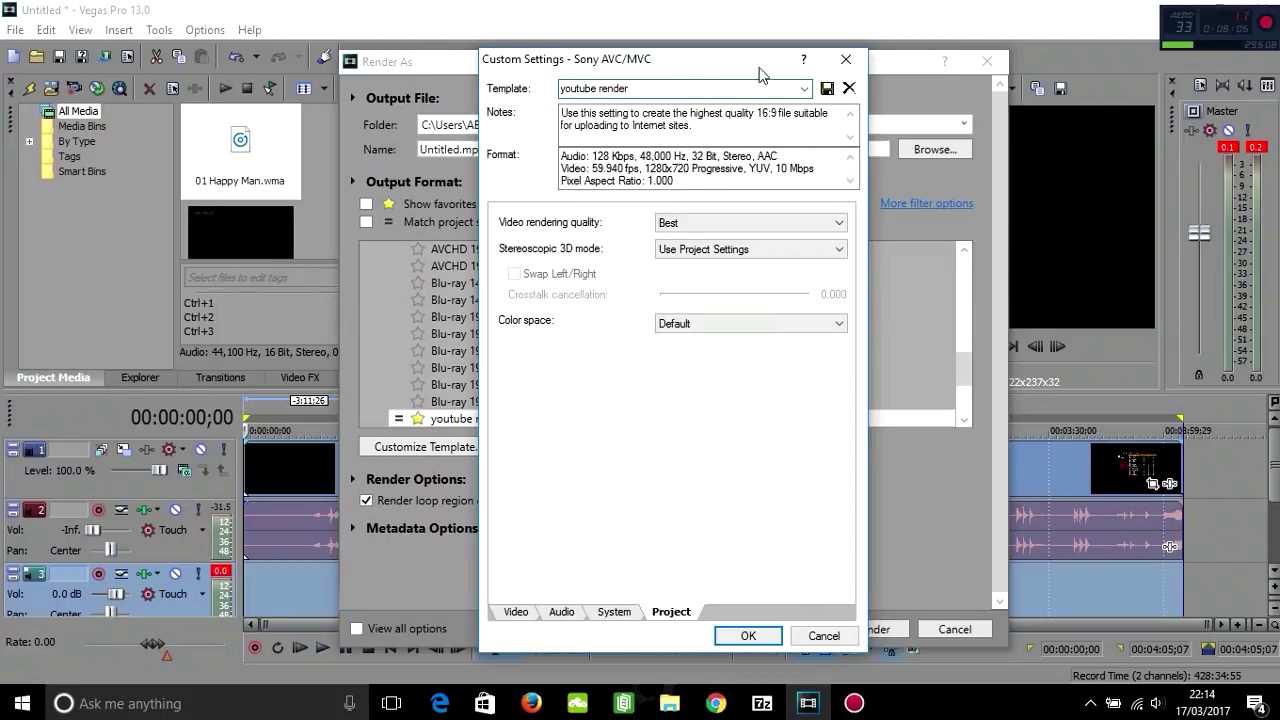
click(826, 90)
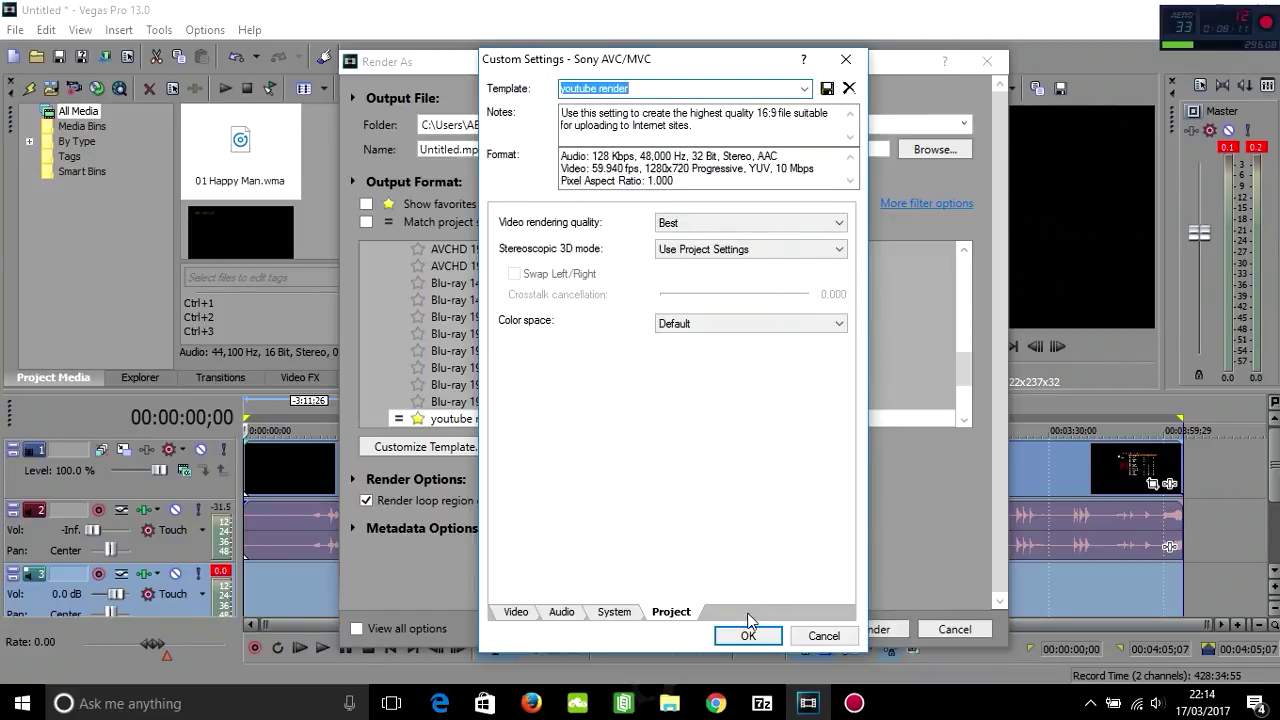
click(748, 635)
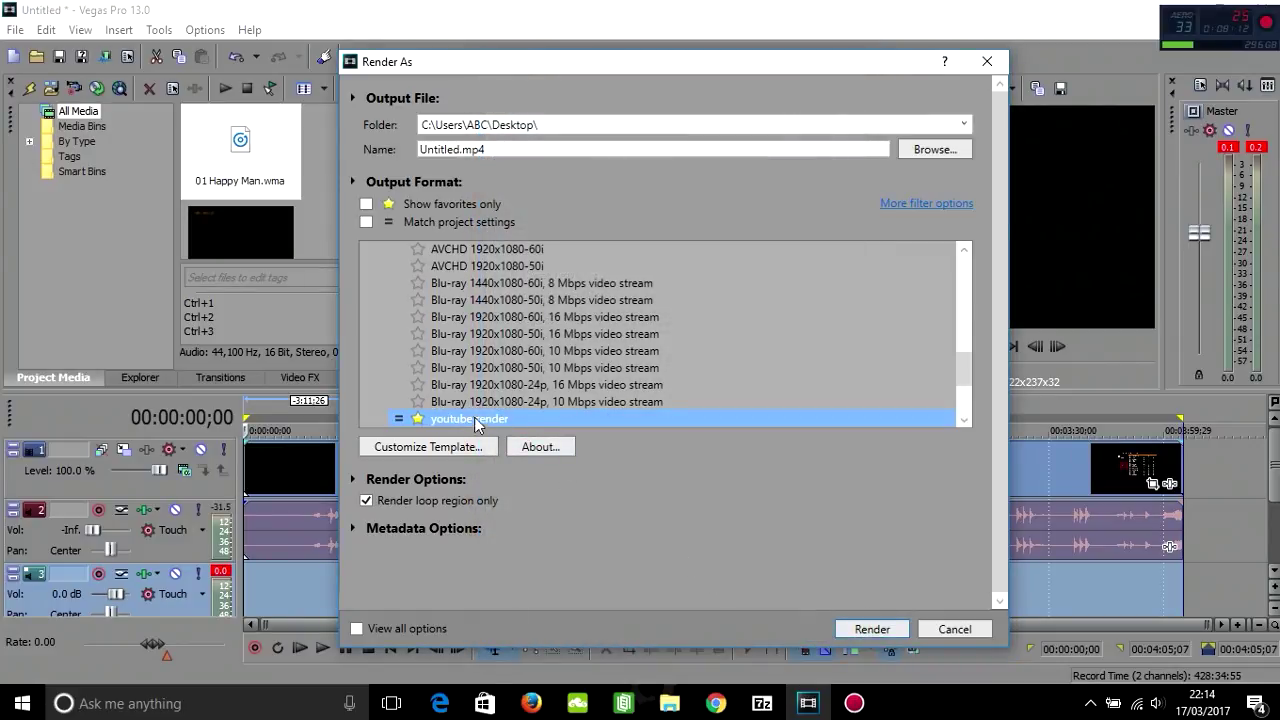
Replace the output file's name with "nuketwon1-30", keeping the .mp4 extension
scroll(766, 350, up, 1)
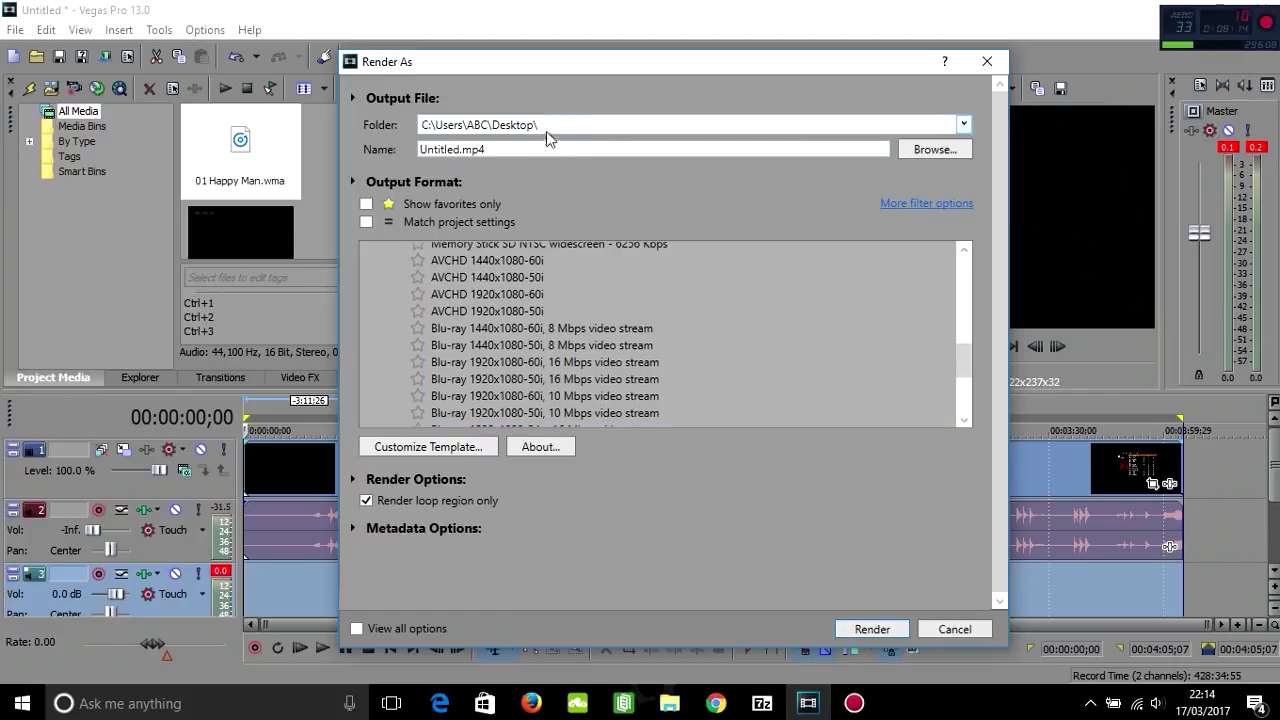
click(460, 149)
key(BackSpace)
key(BackSpace)
key(BackSpace)
key(BackSpace)
key(BackSpace)
key(BackSpace)
key(BackSpace)
key(BackSpace)
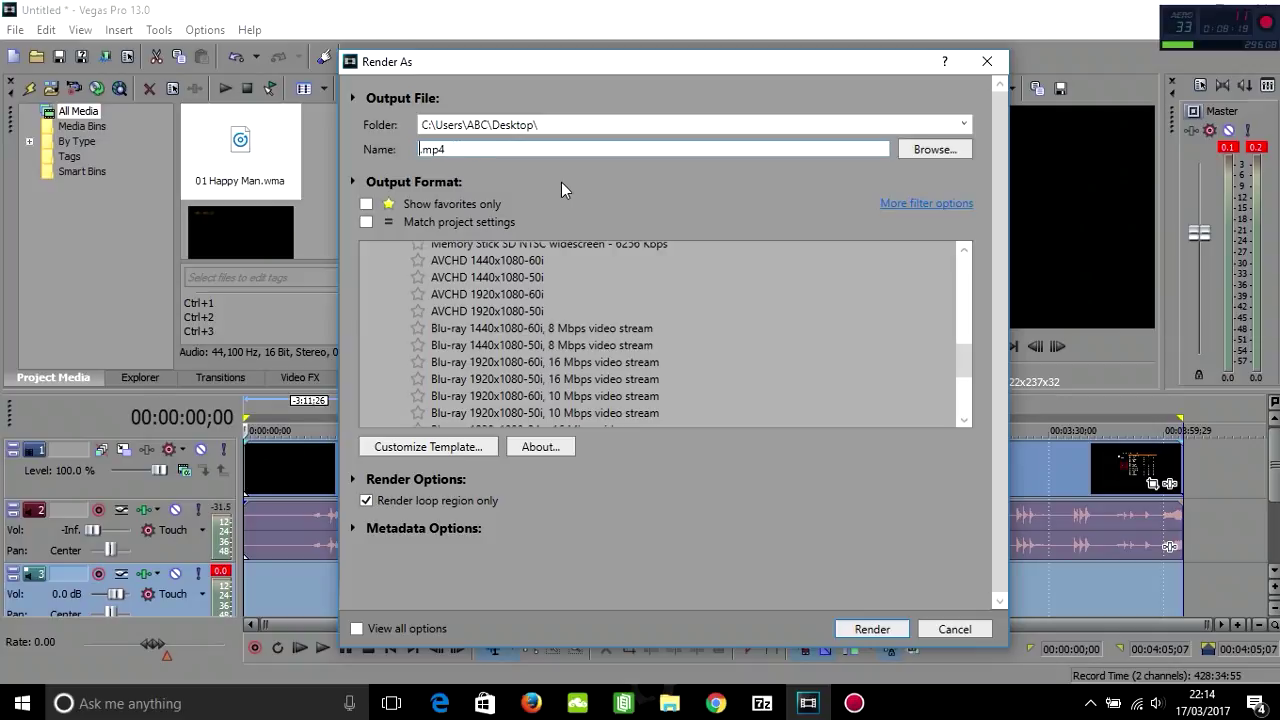
text(nuketwon1-39)
key(BackSpace)
text(0)
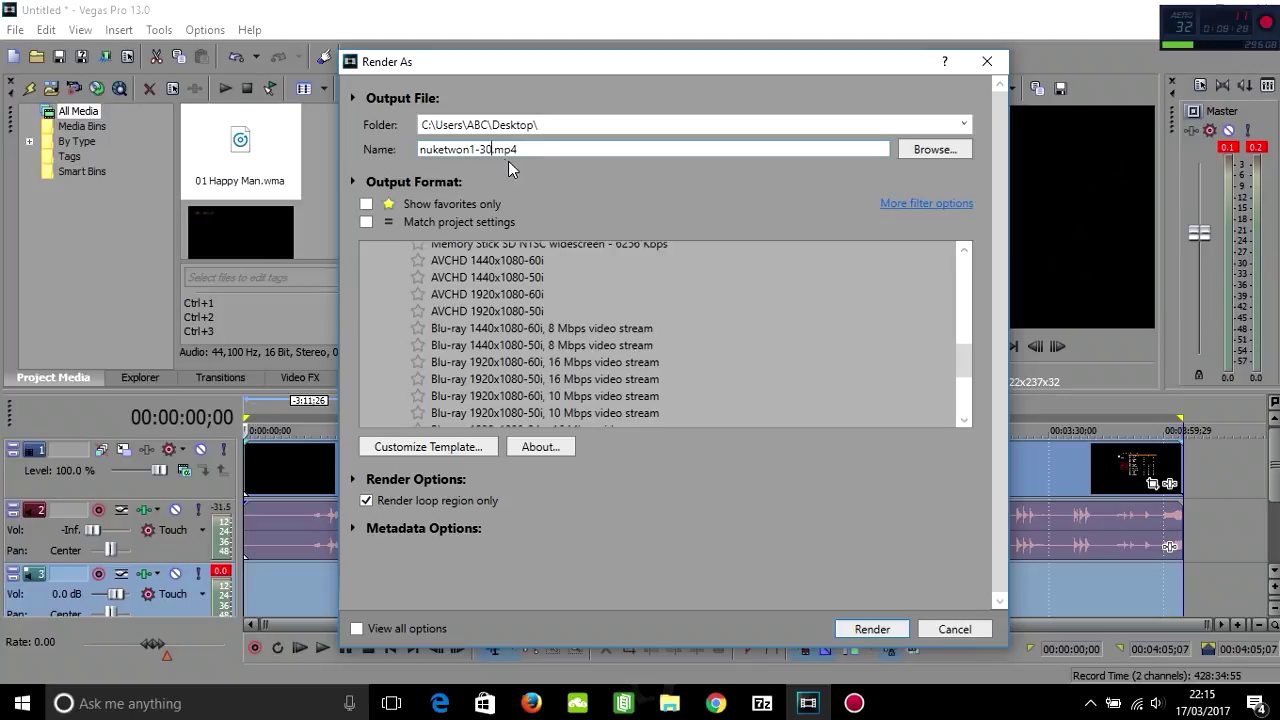
Correct the output file name to "nuketown130.mp4" and start the render
click(479, 149)
key(BackSpace)
key(shift+Left)
key(shift+Left)
text(ow)
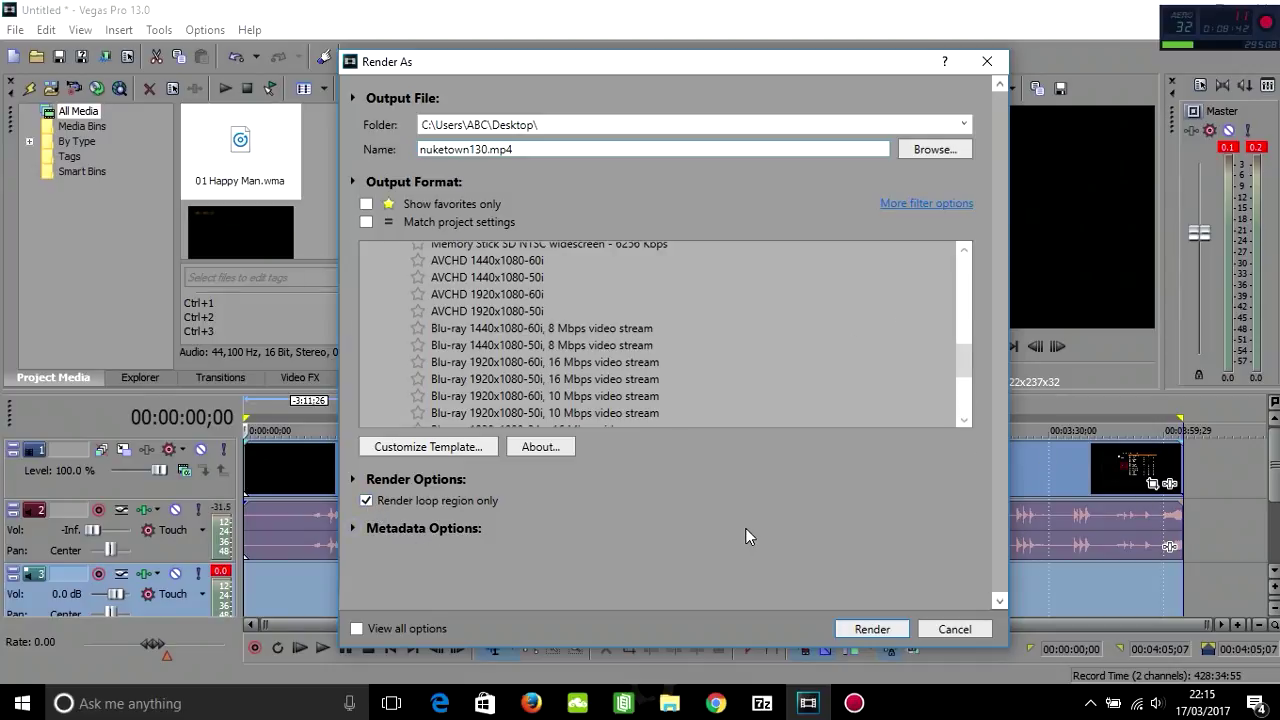
click(871, 629)
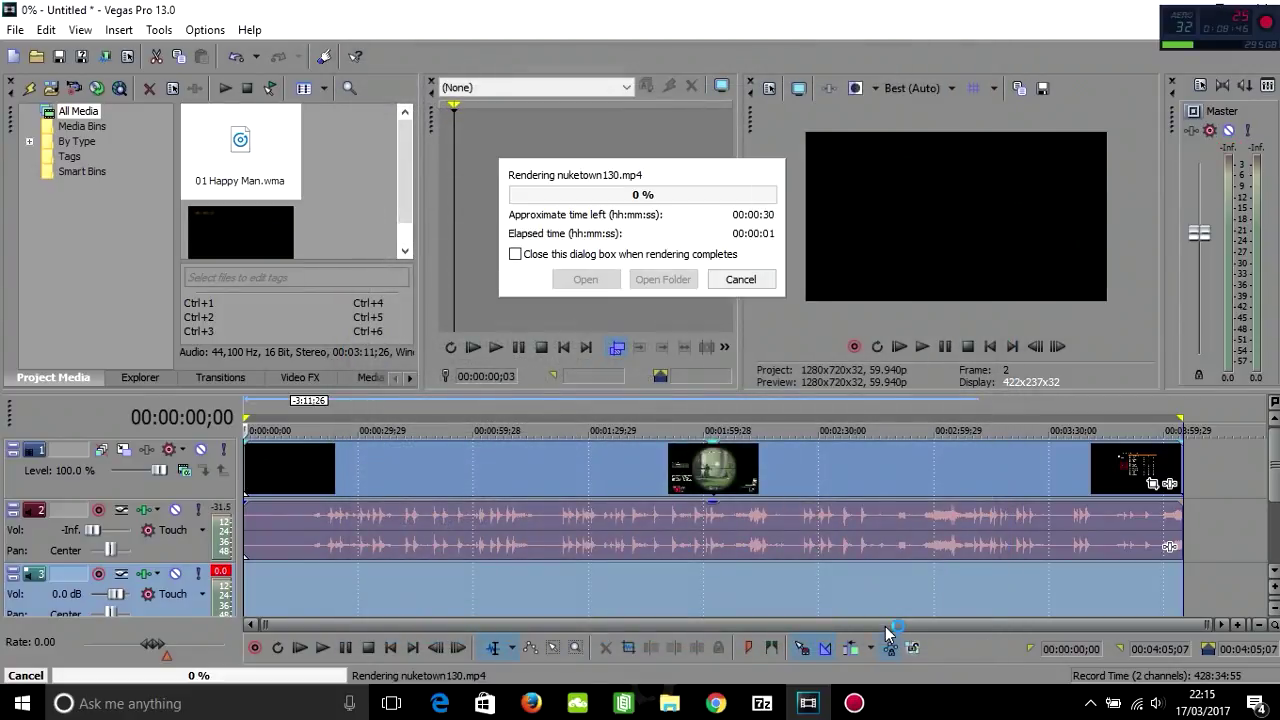